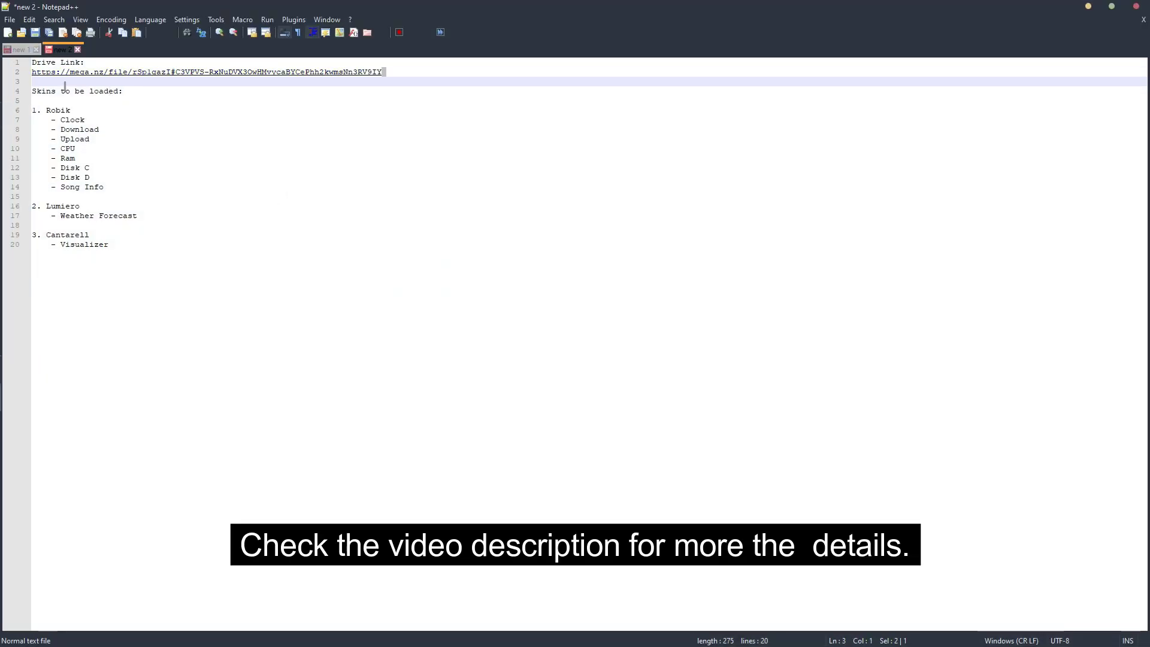
- Copy the drive link from the notes and open it in a new InPrivate Microsoft Edge window
{"action": "right_click", "coordinate": [77, 79]}
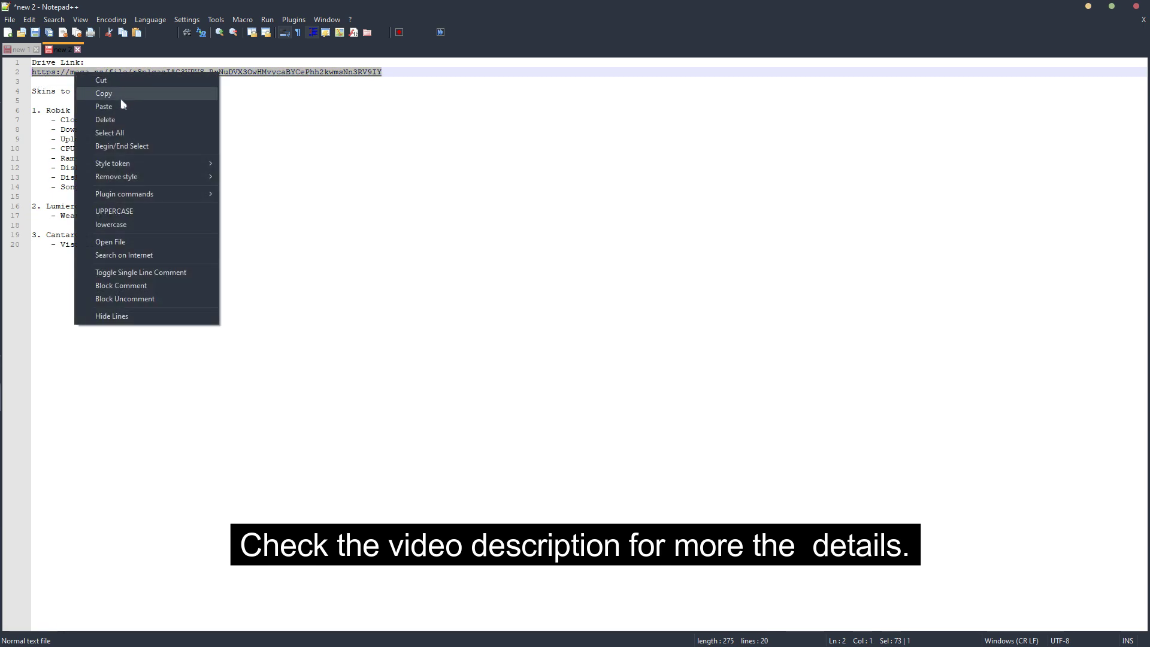
{"action": "left_click", "coordinate": [115, 94]}
{"action": "left_click", "coordinate": [1090, 7]}
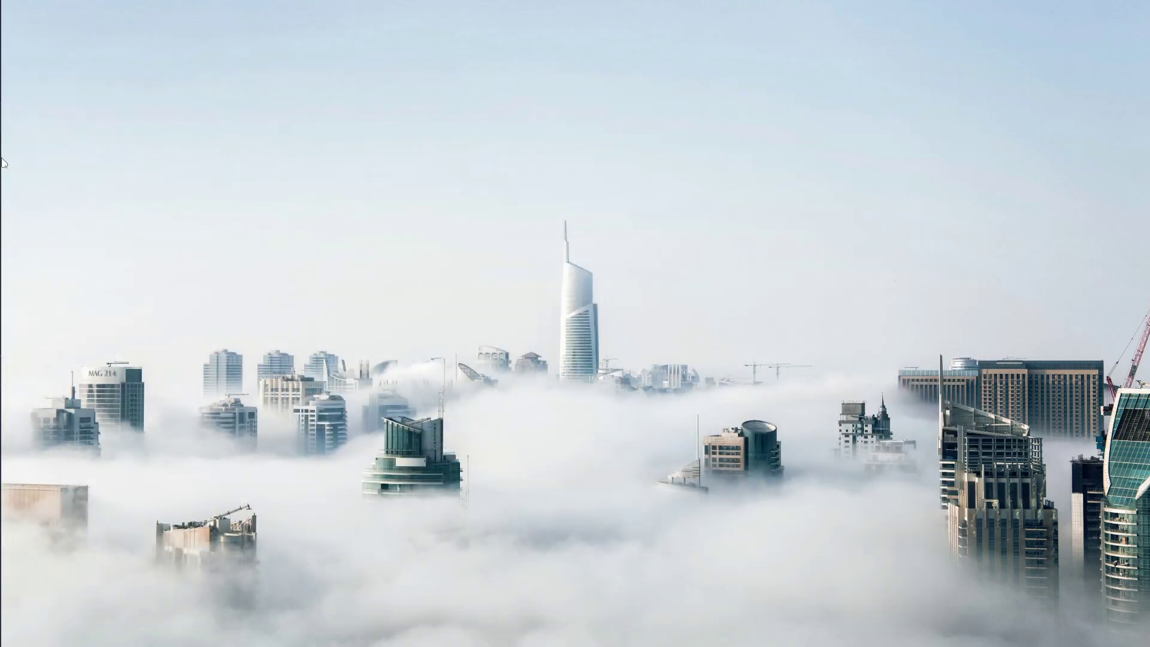
{"action": "right_click", "coordinate": [9, 148]}
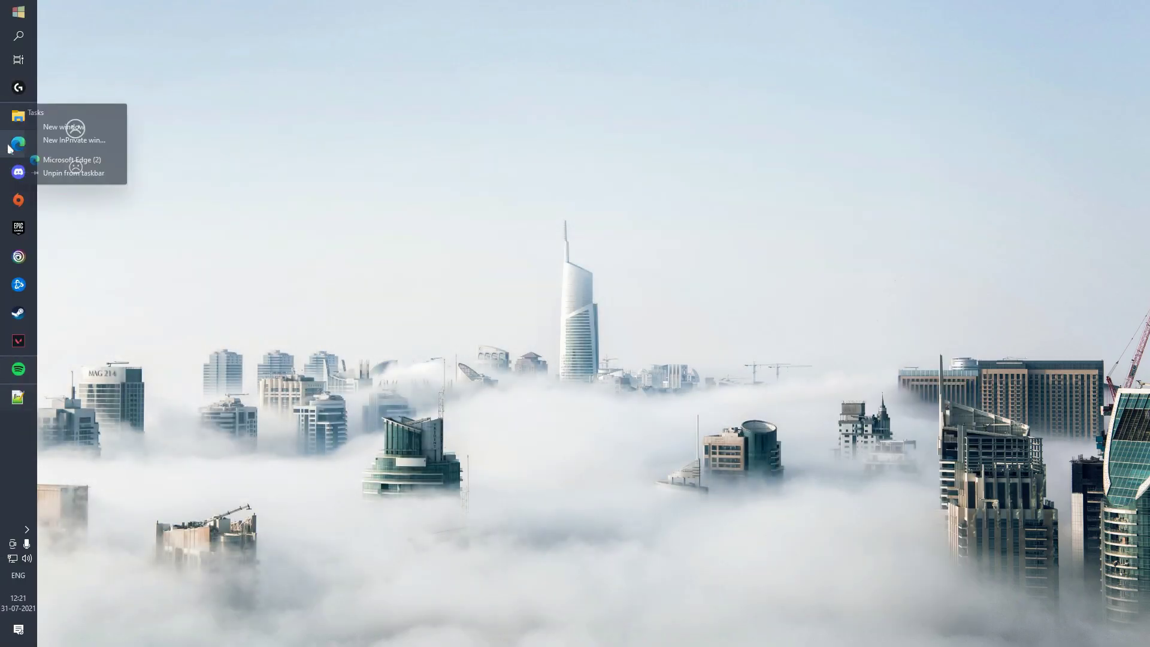
{"action": "left_click", "coordinate": [84, 140]}
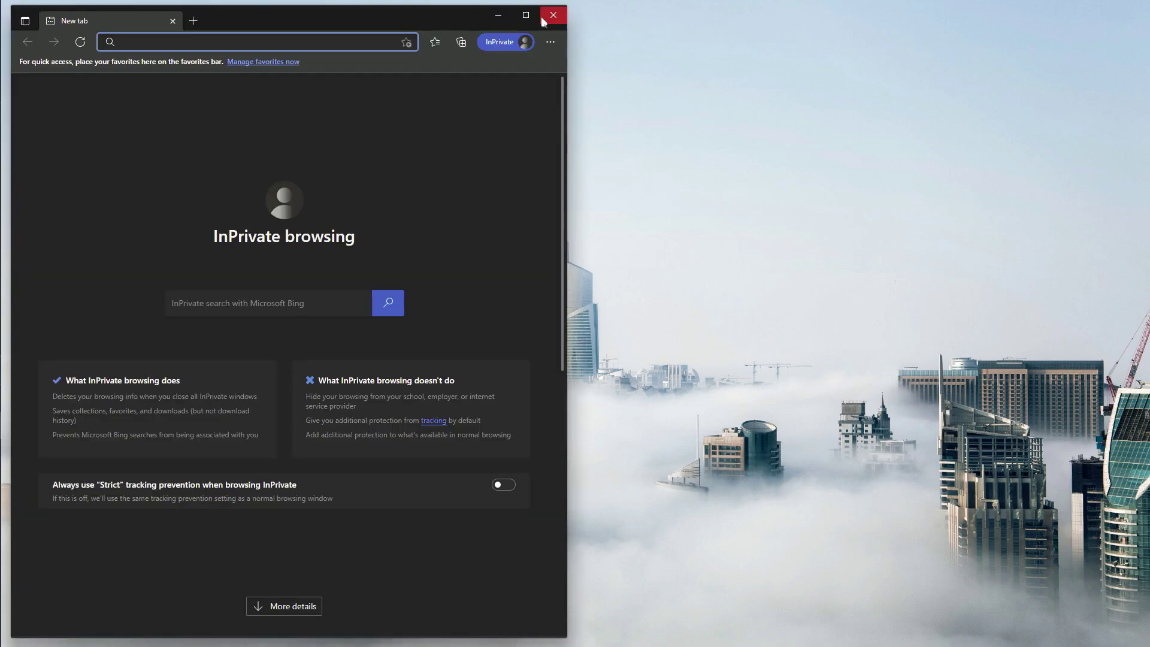
{"action": "key", "text": "ctrl+v"}
{"action": "key", "text": "Return"}
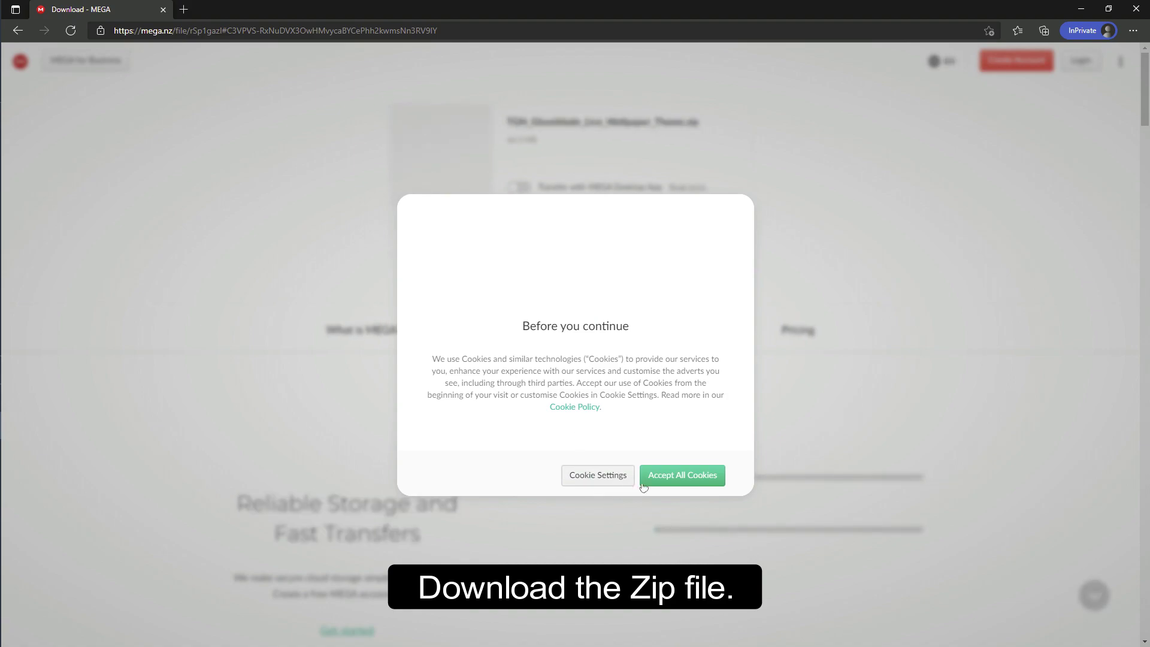
- Accept all cookies on the MEGA page and download TGN_Ghostblade_Live_Wallpaper_Theme.zip
{"action": "left_click", "coordinate": [683, 478]}
{"action": "left_click", "coordinate": [681, 234]}
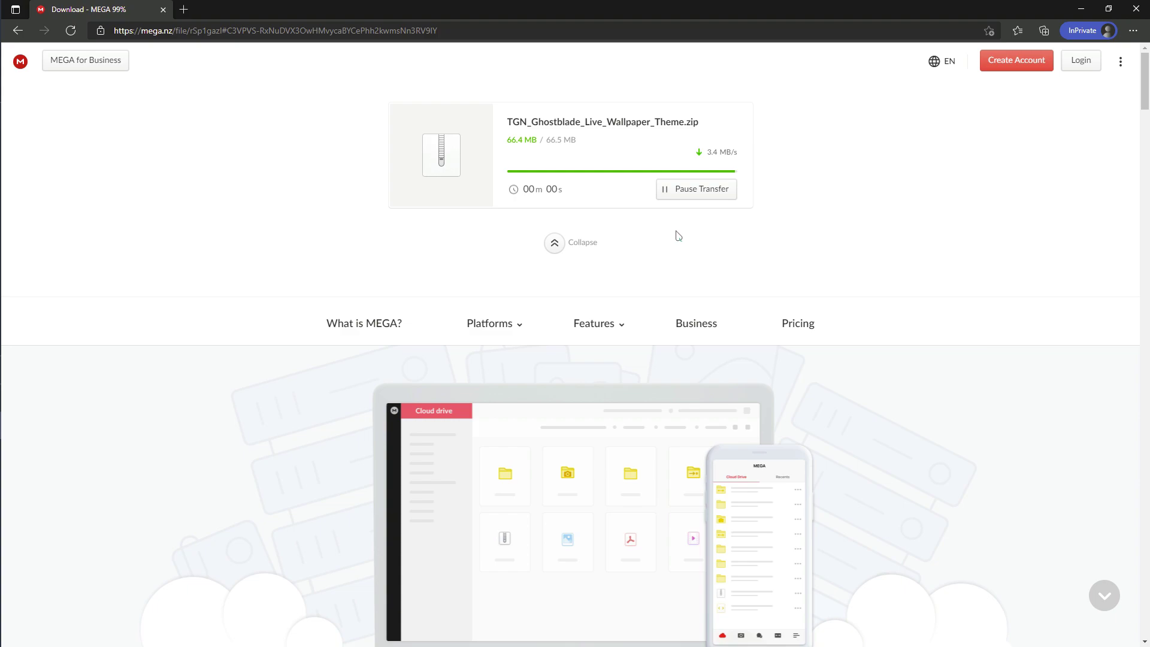
{"action": "left_click", "coordinate": [556, 246]}
{"action": "left_click", "coordinate": [457, 69]}
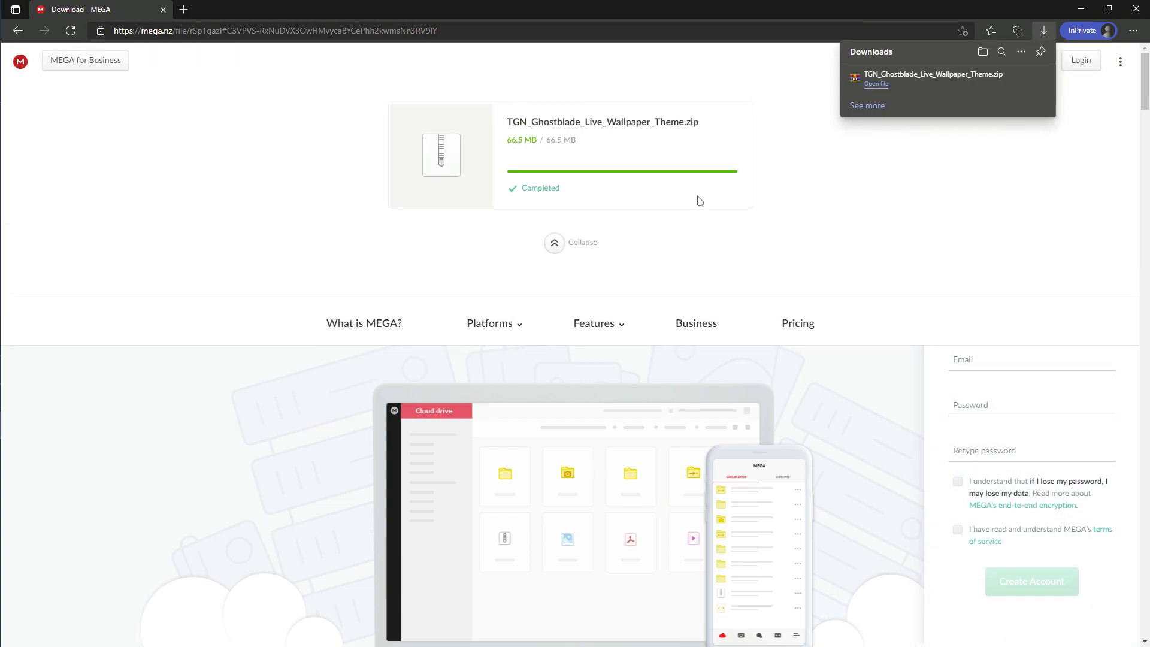
- Close the MEGA download tab and the InPrivate browser window
{"action": "left_click", "coordinate": [183, 9]}
{"action": "left_click", "coordinate": [163, 9]}
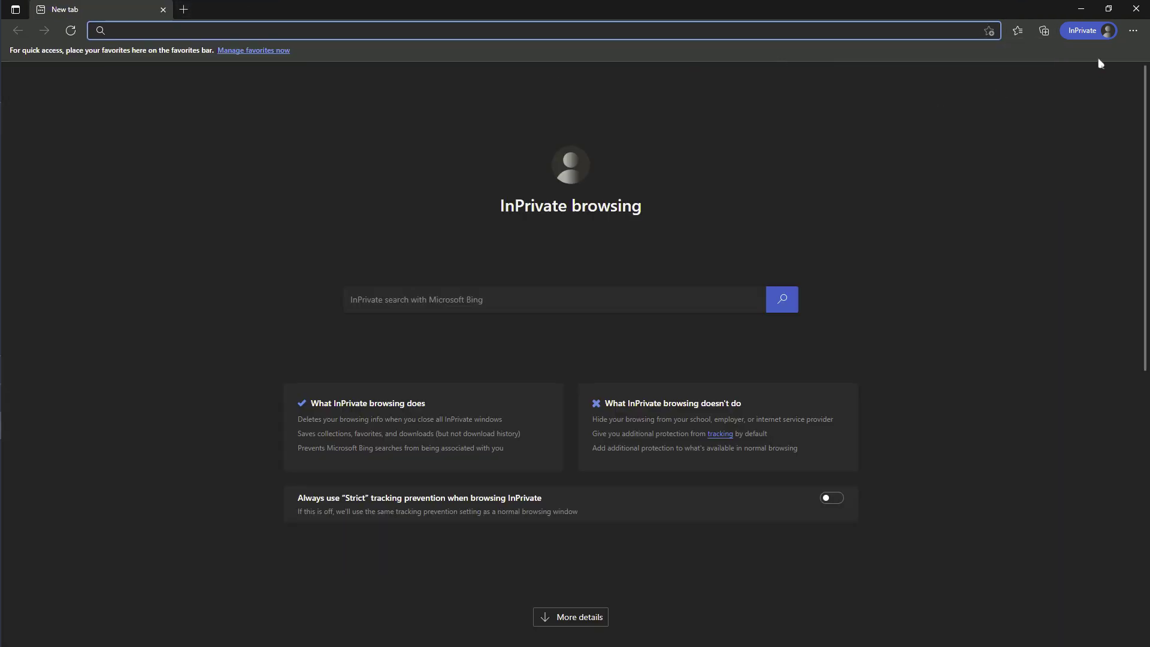
{"action": "left_click", "coordinate": [1136, 8]}
- Permanently delete the Microsoft Edge shortcut from the desktop
{"action": "left_click_drag", "start_coordinate": [112, 76], "coordinate": [2, 14]}
{"action": "key", "text": "Delete"}
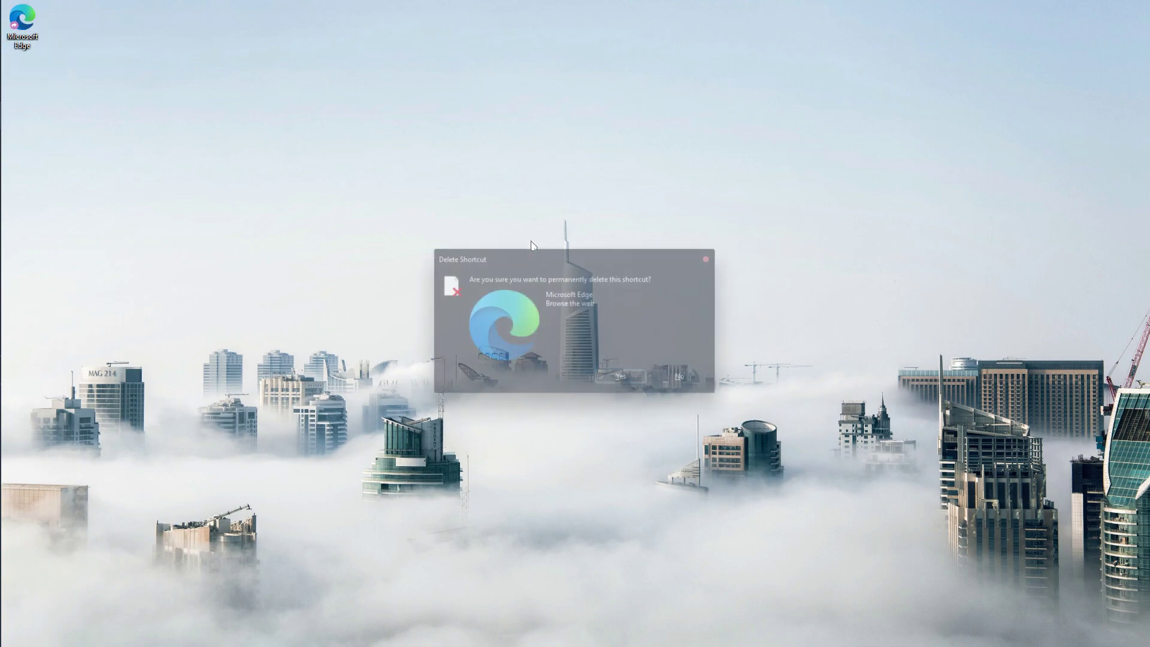
{"action": "key", "text": "Return"}
- In File Explorer's Downloads folder, extract the Ghostblade theme zip into its own TGN_Ghostblade_Live_Wallpaper_Theme folder
{"action": "mouse_move", "coordinate": [2, 310]}
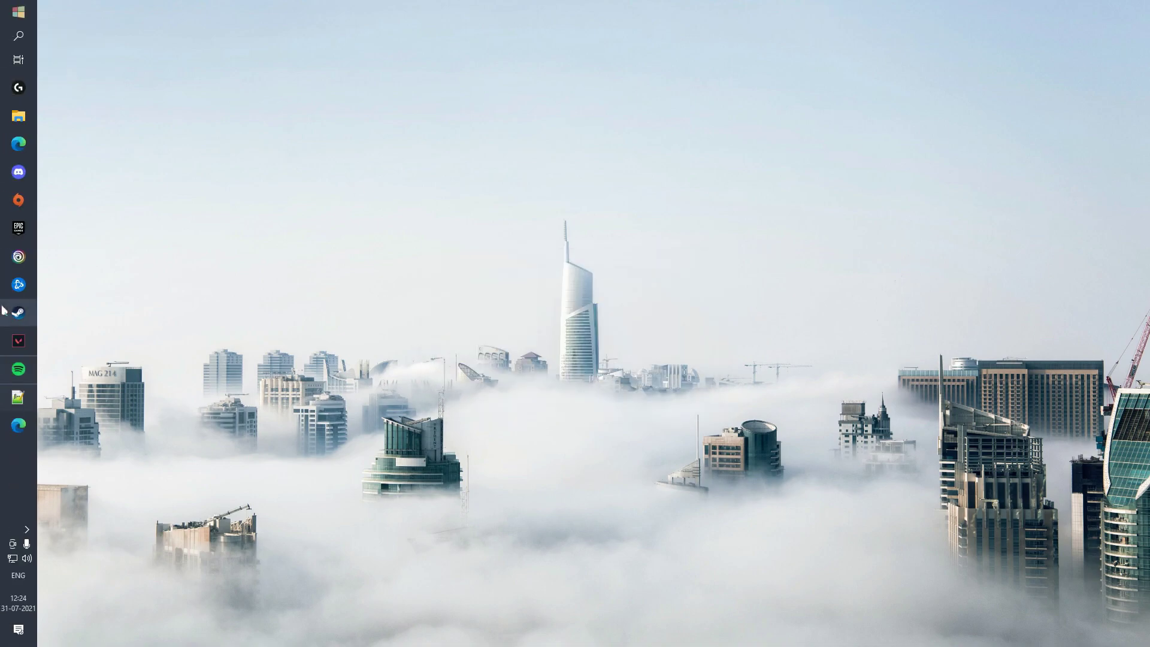
{"action": "left_click", "coordinate": [17, 120]}
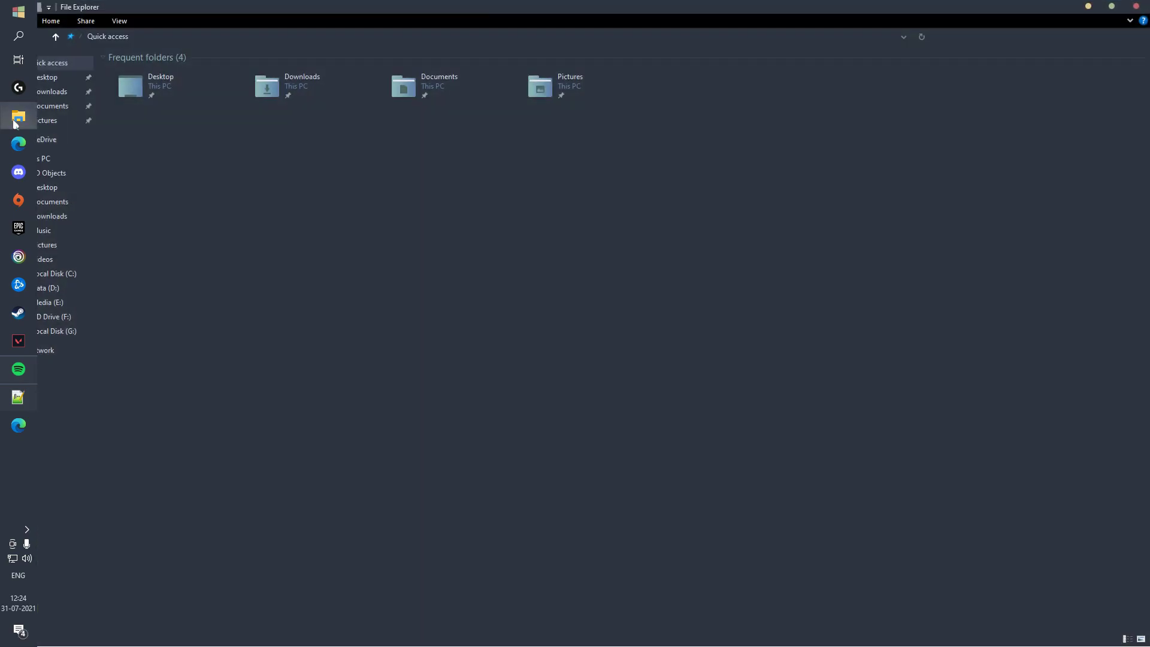
{"action": "left_click", "coordinate": [64, 95]}
{"action": "left_click", "coordinate": [138, 99]}
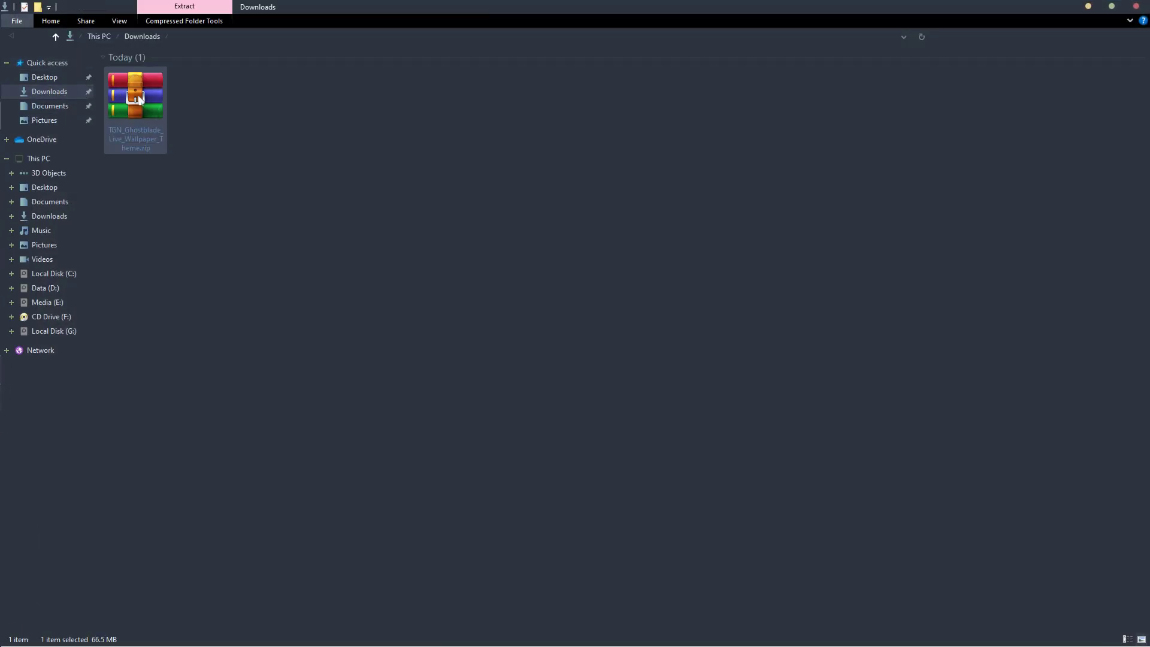
{"action": "right_click", "coordinate": [138, 98]}
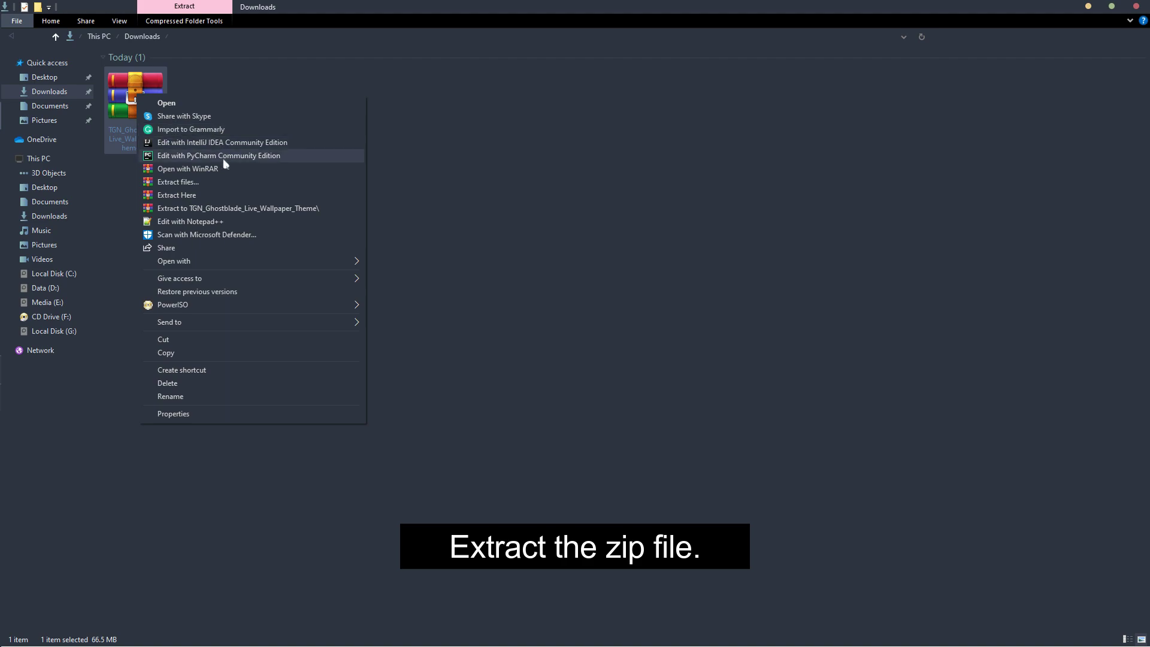
{"action": "left_click", "coordinate": [210, 209]}
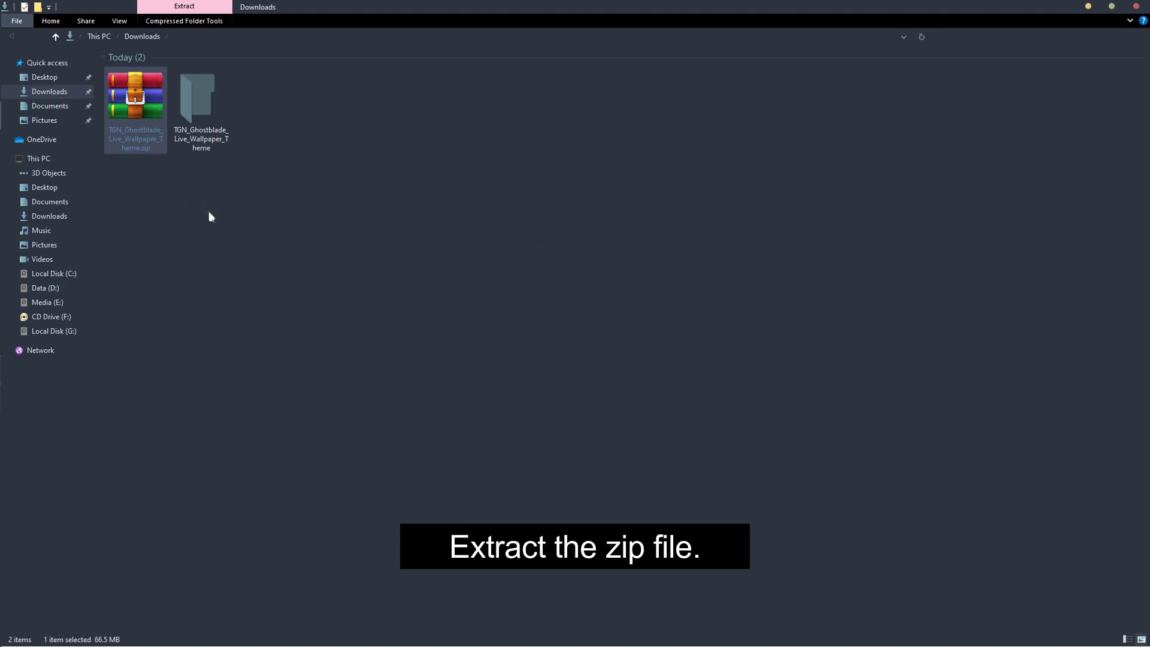
- Copy the Cantarell, Lumiero and Robik folders from the inner TGN_Ghostblade_Live_Wallpaper_Theme folder
{"action": "double_click", "coordinate": [206, 119]}
{"action": "double_click", "coordinate": [184, 75]}
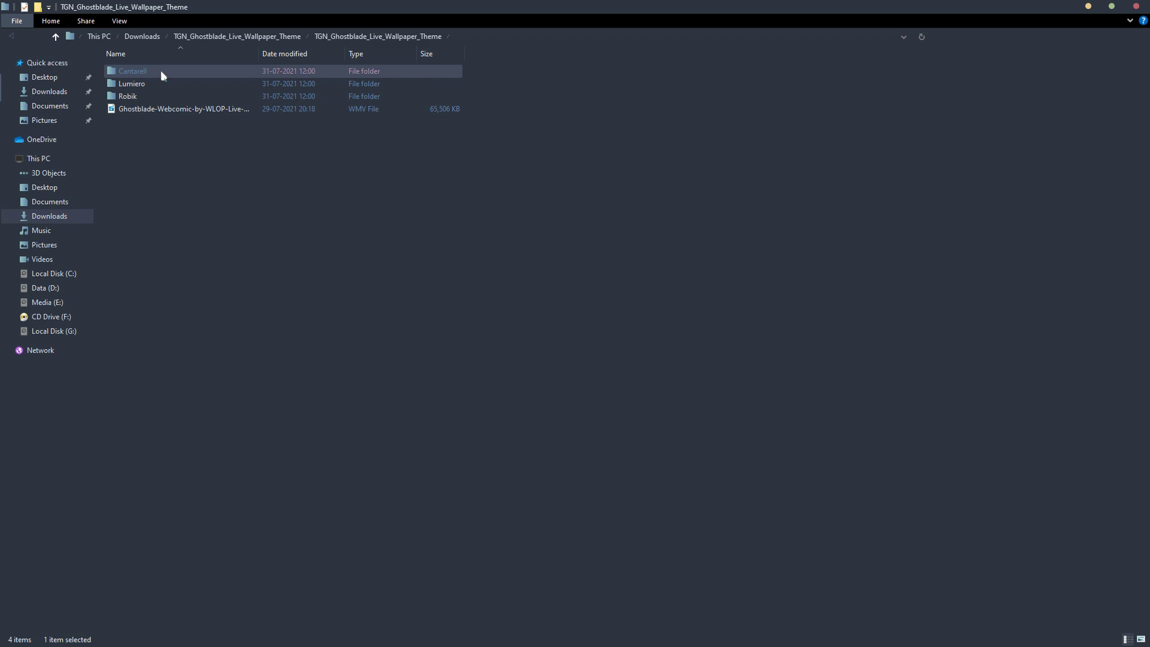
{"action": "key", "text": "shift+Down"}
{"action": "key", "text": "shift+Down"}
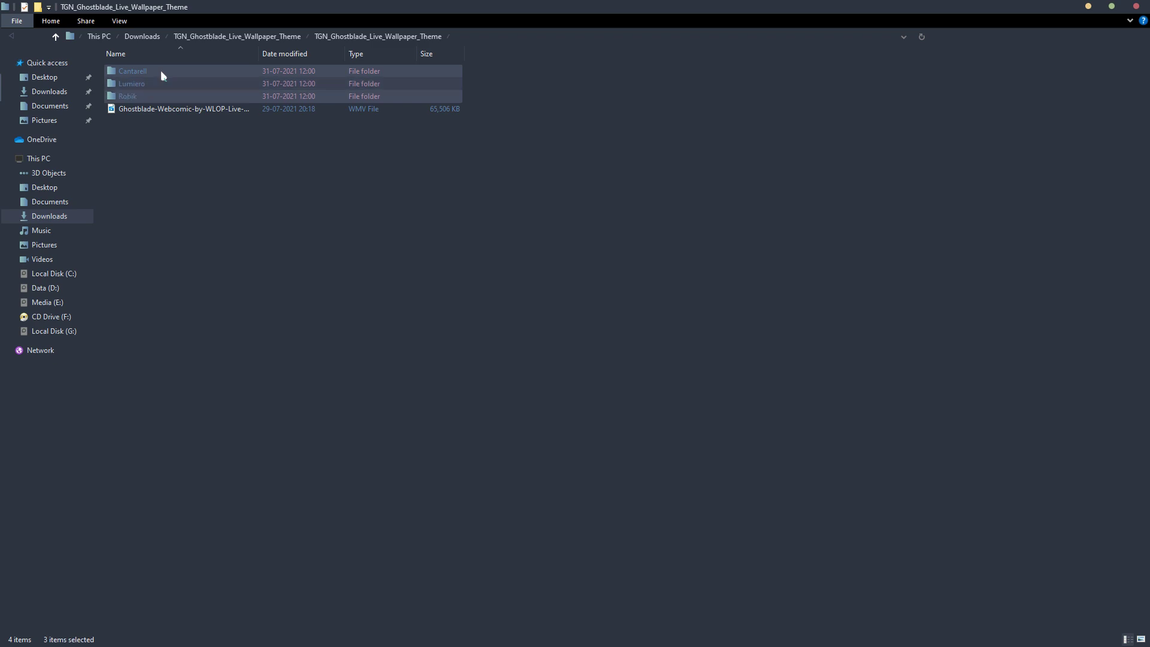
{"action": "right_click", "coordinate": [161, 75]}
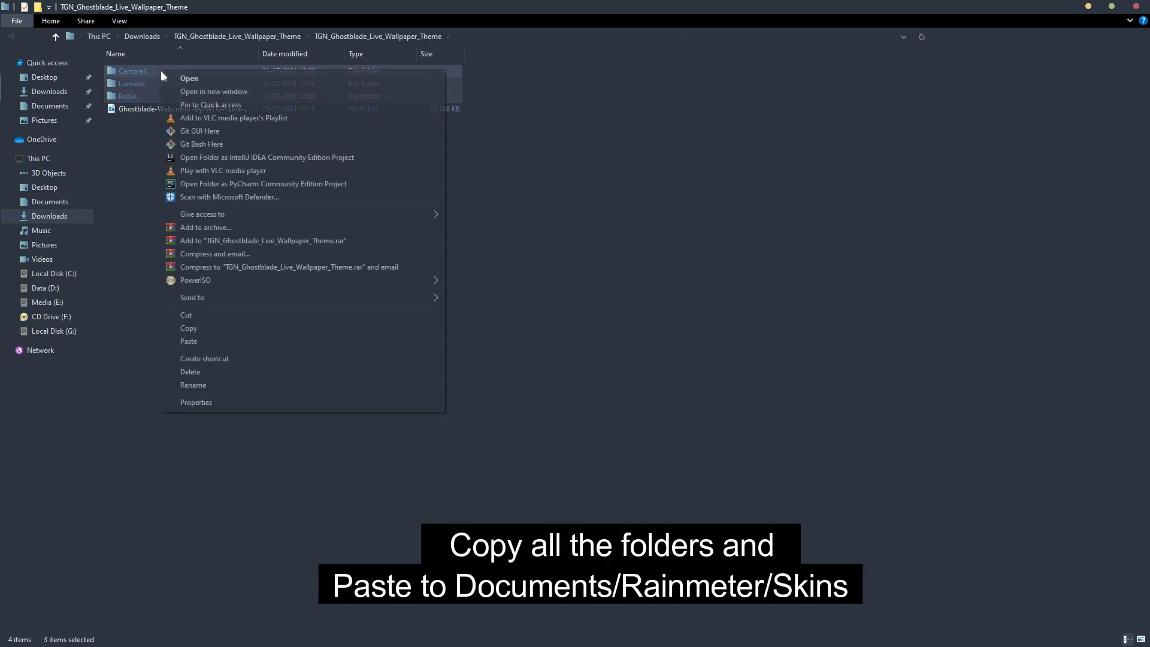
{"action": "left_click", "coordinate": [196, 333]}
{"action": "left_click", "coordinate": [250, 334]}
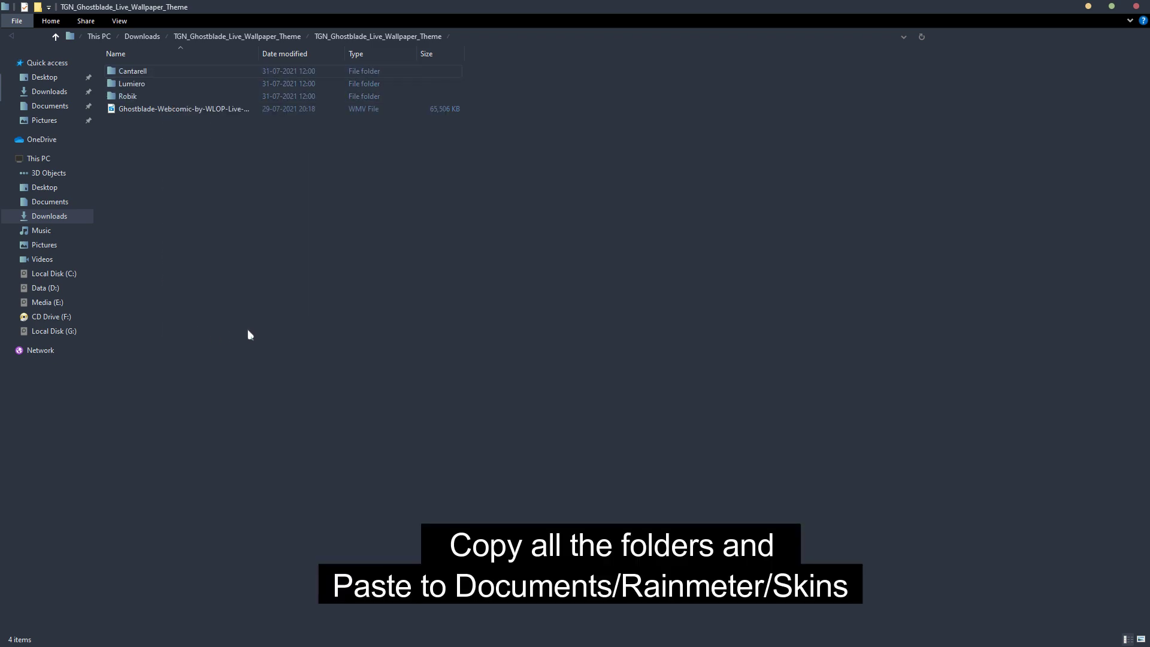
- Paste the copied skin folders into Documents\Rainmeter\Skins, replacing the files that have the same names
{"action": "left_click", "coordinate": [60, 107]}
{"action": "double_click", "coordinate": [1068, 96]}
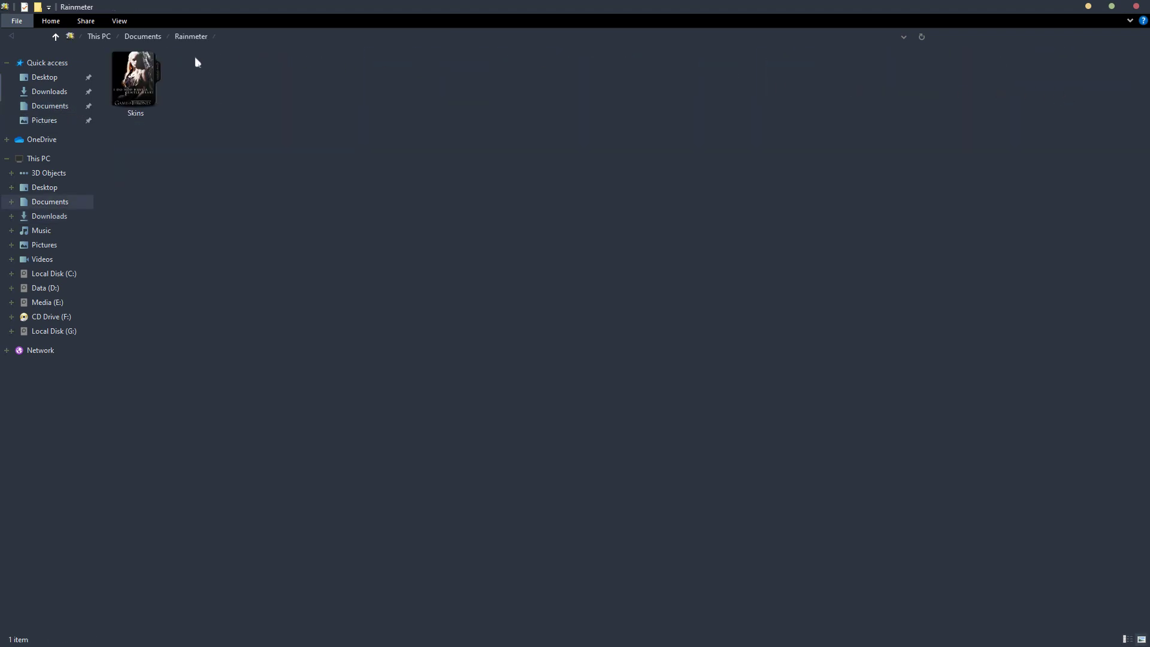
{"action": "double_click", "coordinate": [135, 75]}
{"action": "right_click", "coordinate": [818, 299]}
{"action": "left_click", "coordinate": [844, 378]}
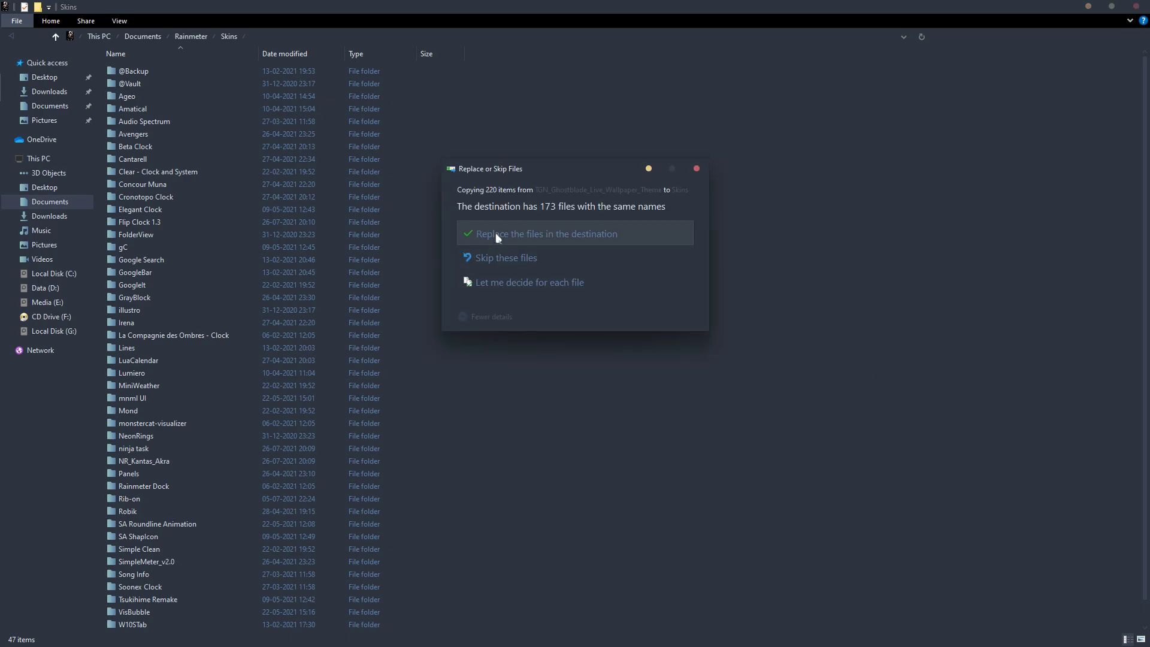
{"action": "left_click", "coordinate": [496, 234]}
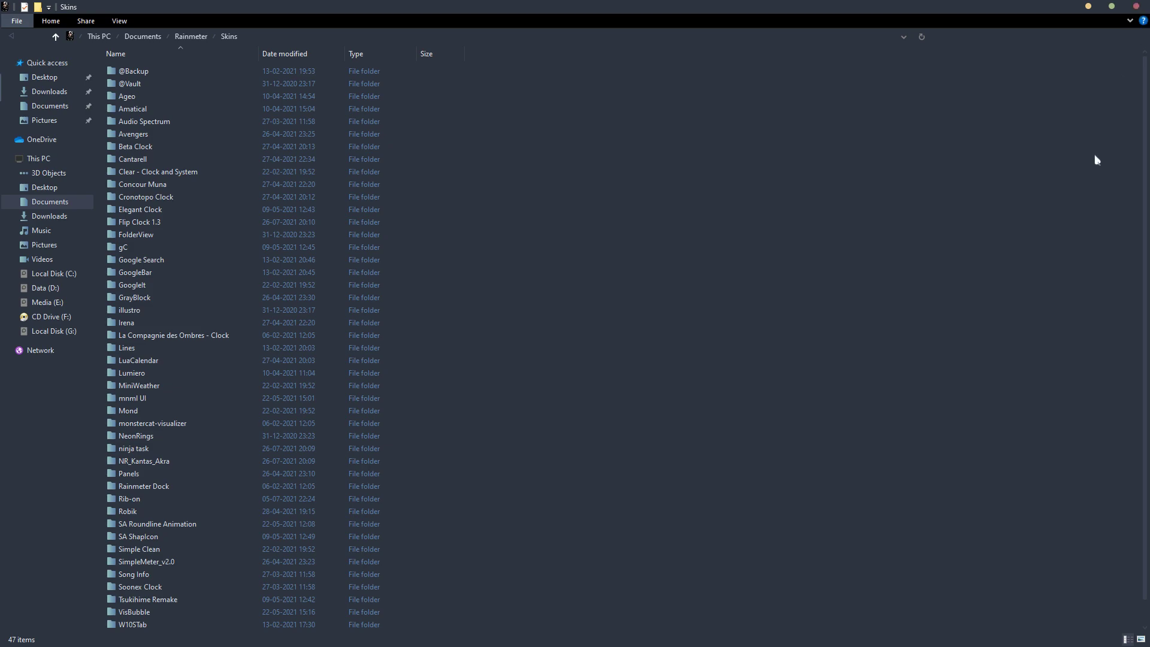
- Minimize all open windows to show the desktop
{"action": "key", "text": "super+d"}
{"action": "right_click", "coordinate": [345, 201]}
{"action": "left_click", "coordinate": [365, 235]}
- Open the Microsoft Store, search for "desktop" and open the Desktop Live Wallpapers app page
{"action": "mouse_move", "coordinate": [3, 129]}
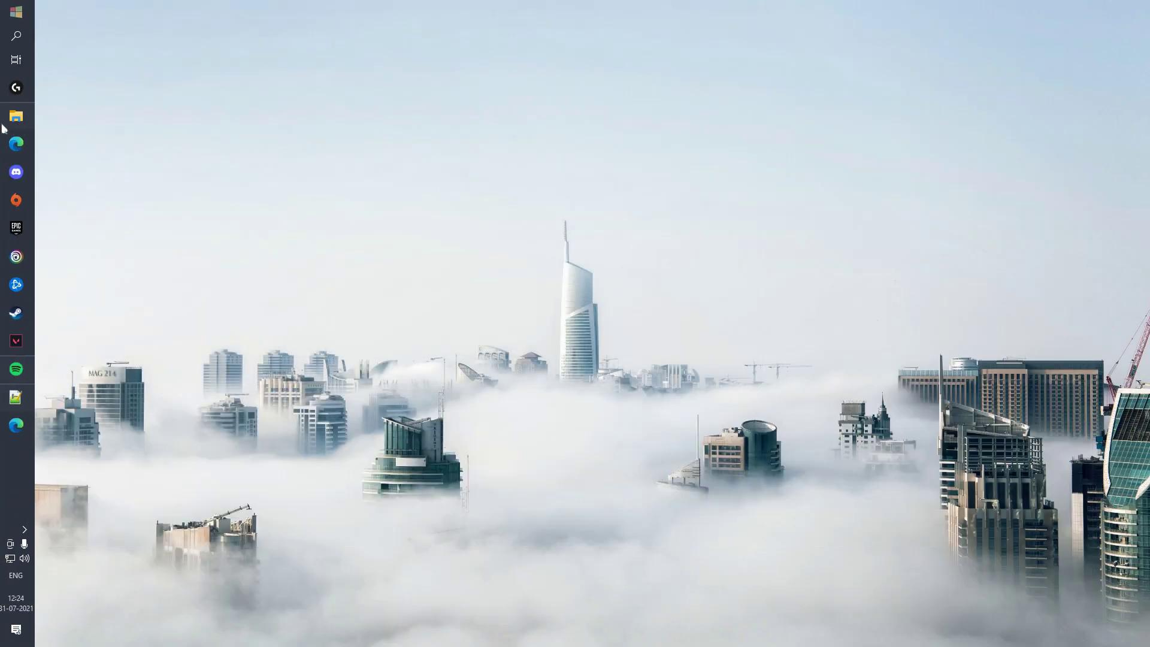
{"action": "left_click", "coordinate": [18, 37]}
{"action": "type", "text": "micr"}
{"action": "left_click", "coordinate": [90, 64]}
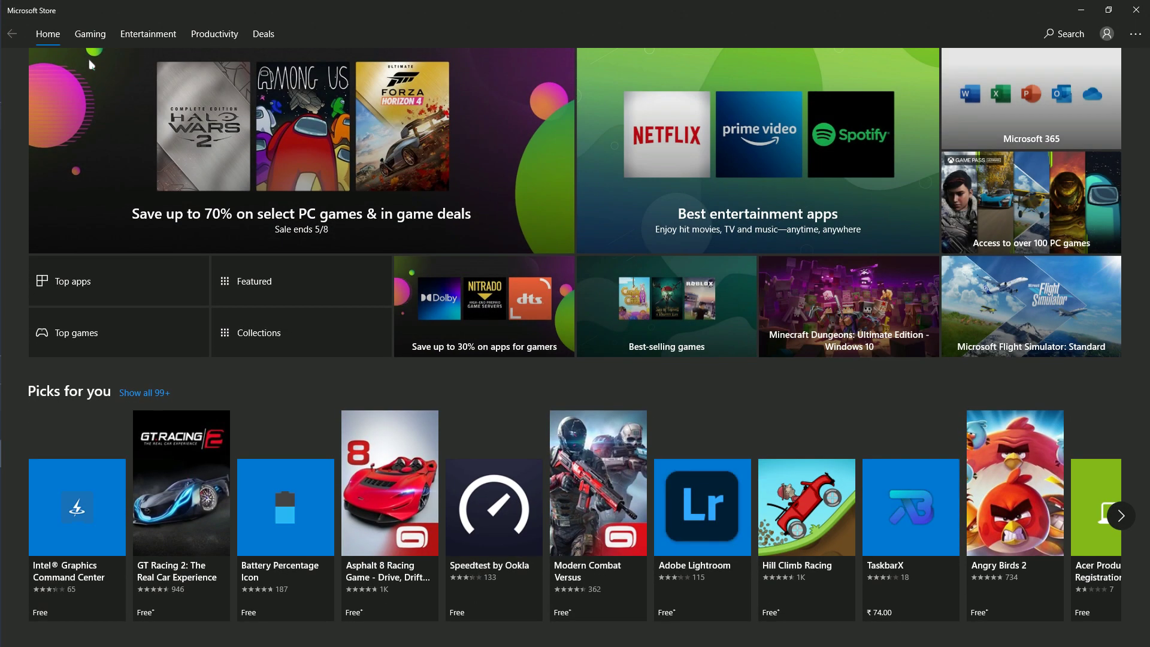
{"action": "left_click", "coordinate": [1074, 39]}
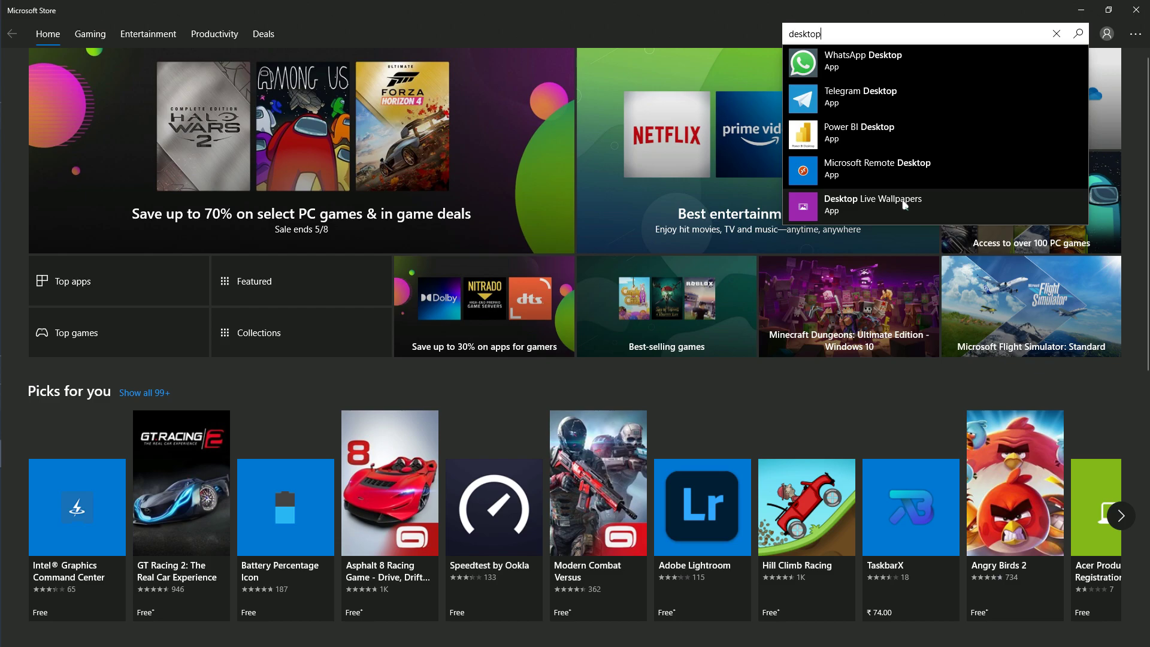
{"action": "left_click", "coordinate": [904, 205]}
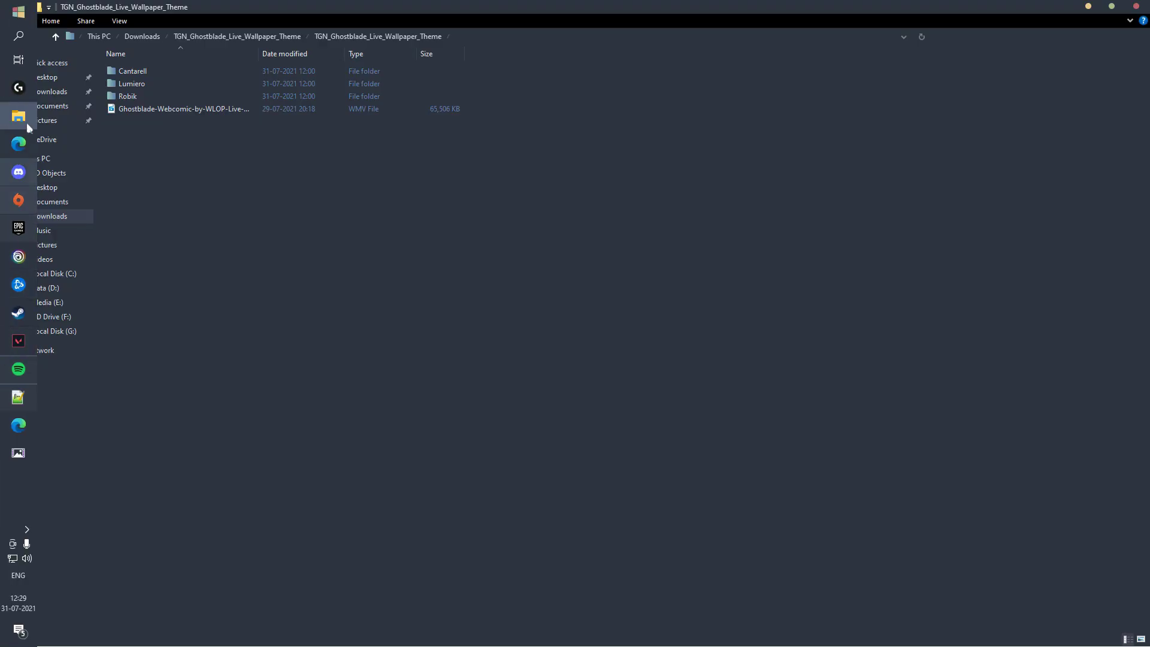
{"action": "left_click", "coordinate": [18, 37]}
{"action": "type", "text": "des"}
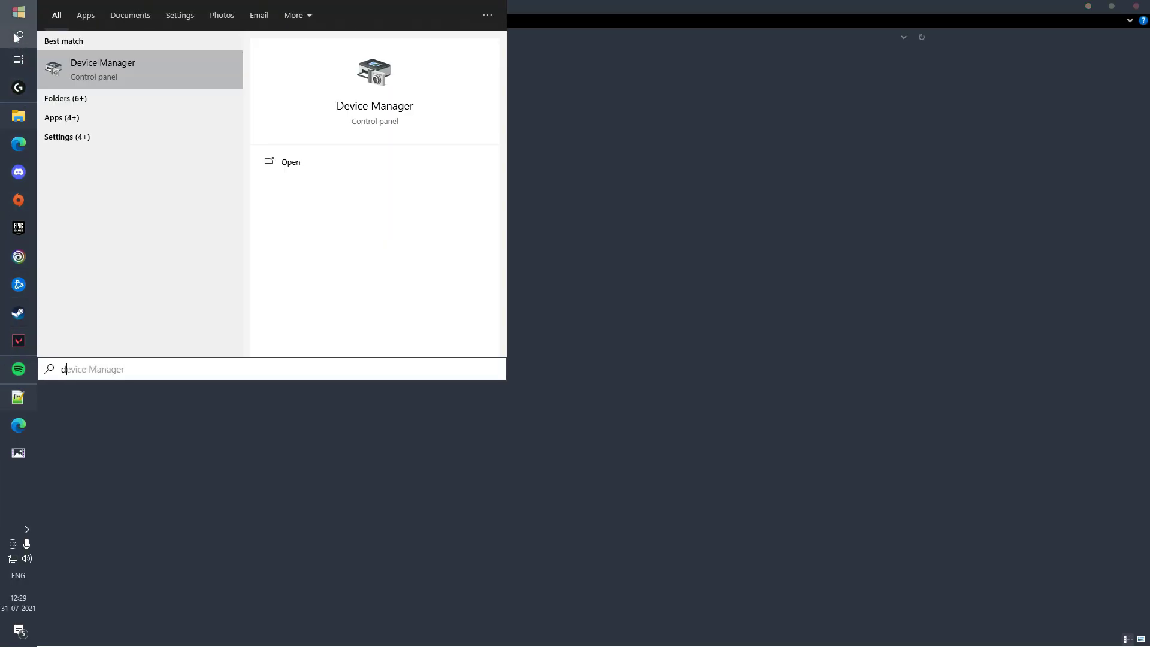
{"action": "left_click", "coordinate": [511, 406]}
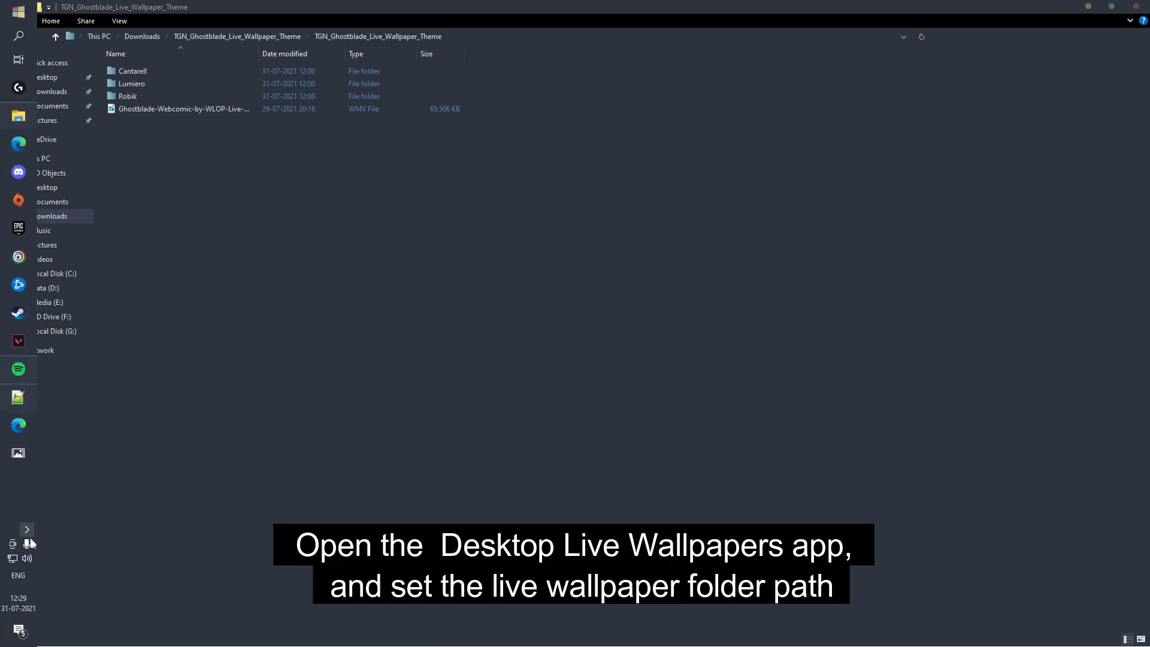
{"action": "left_click", "coordinate": [26, 530]}
{"action": "left_click", "coordinate": [73, 531]}
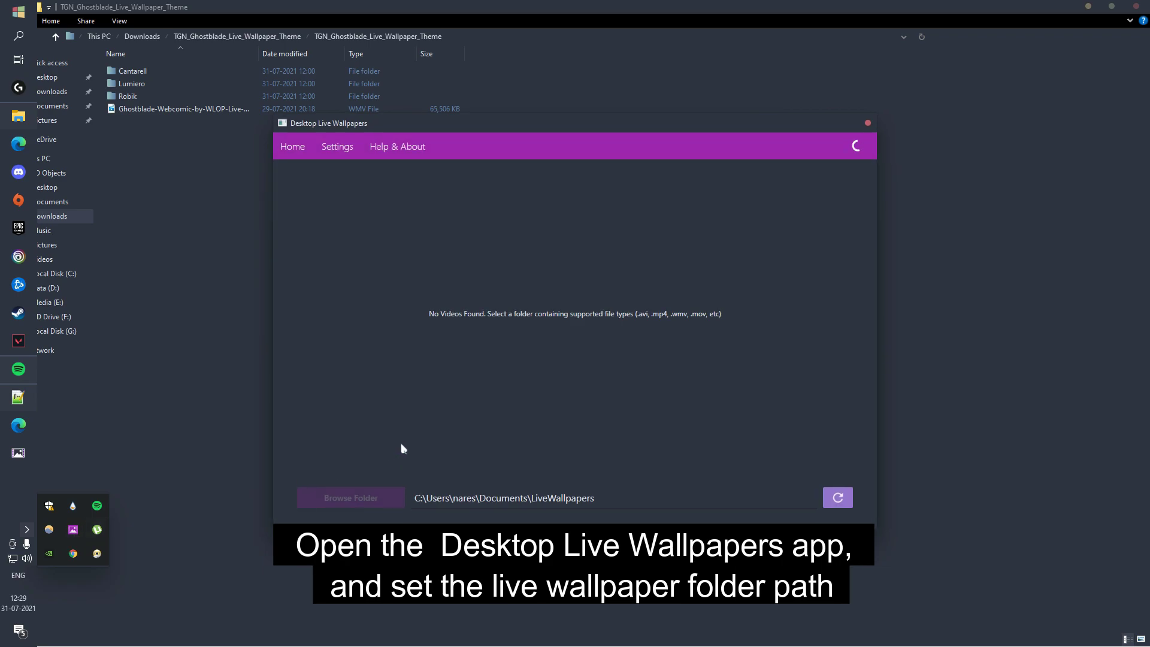
{"action": "left_click", "coordinate": [126, 486]}
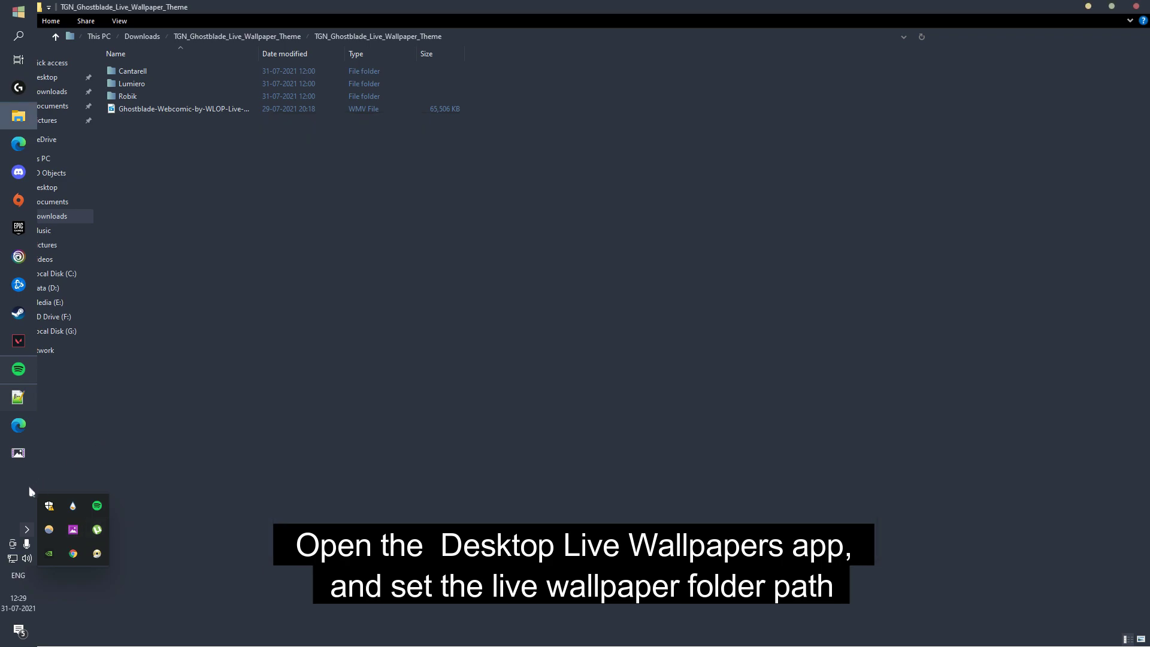
- Open Desktop Live Wallpapers and set its wallpaper folder to the inner TGN_Ghostblade_Live_Wallpaper_Theme folder in Downloads
{"action": "left_click", "coordinate": [27, 529]}
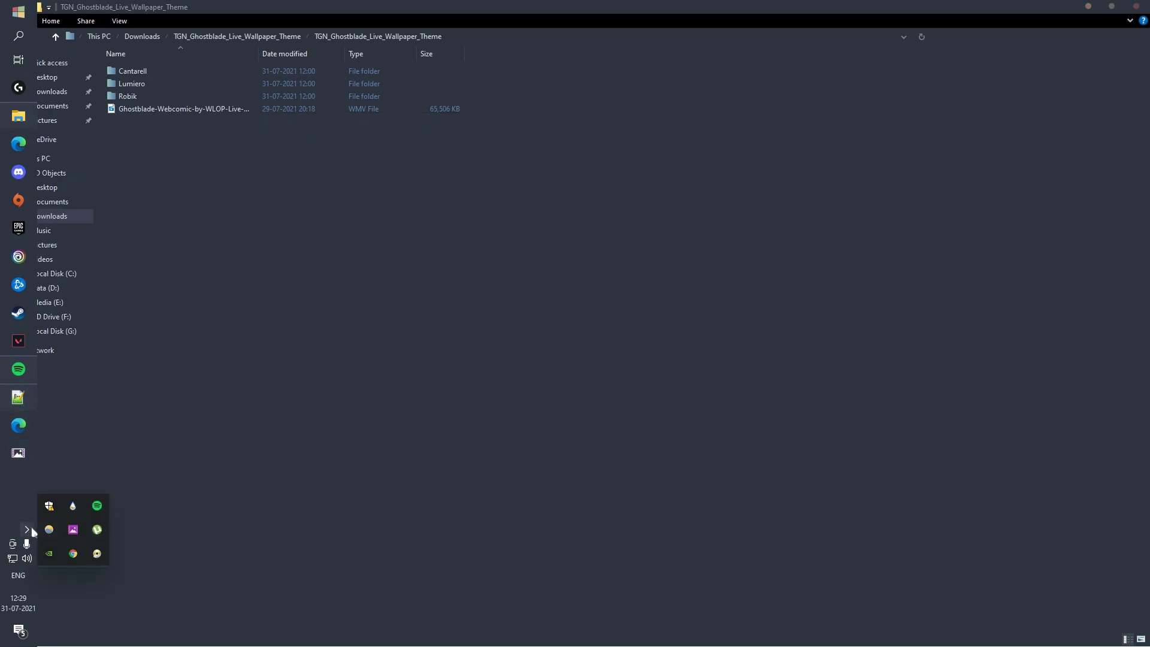
{"action": "left_click", "coordinate": [72, 529]}
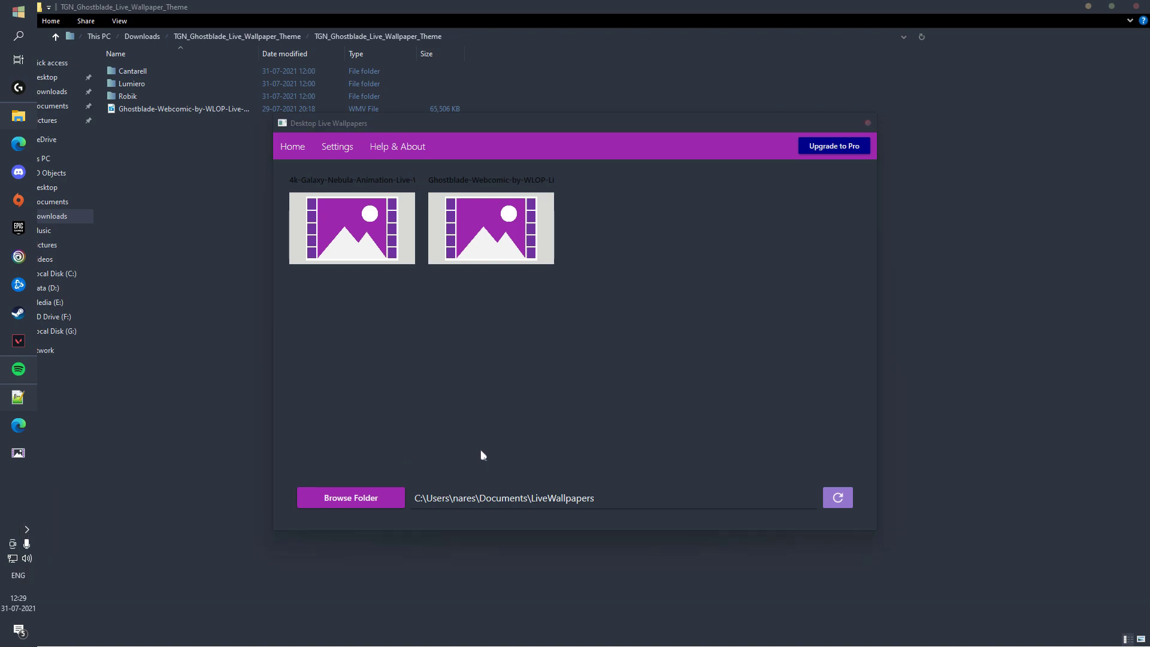
{"action": "left_click", "coordinate": [351, 500]}
{"action": "left_click", "coordinate": [494, 321]}
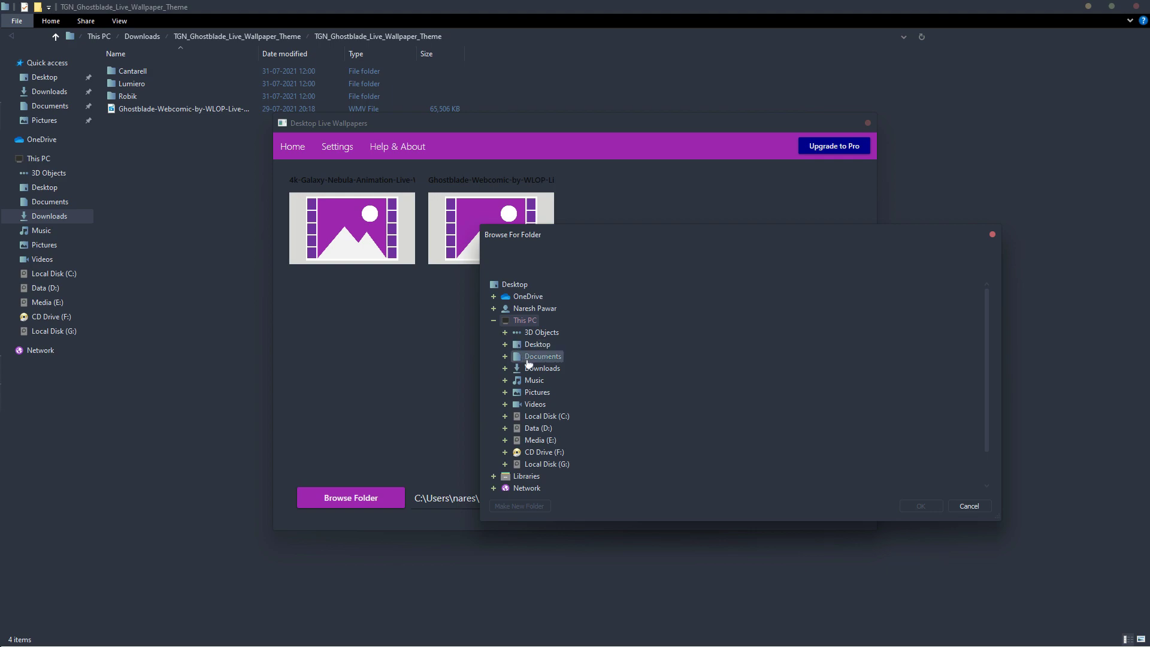
{"action": "left_click", "coordinate": [505, 369]}
{"action": "double_click", "coordinate": [585, 382]}
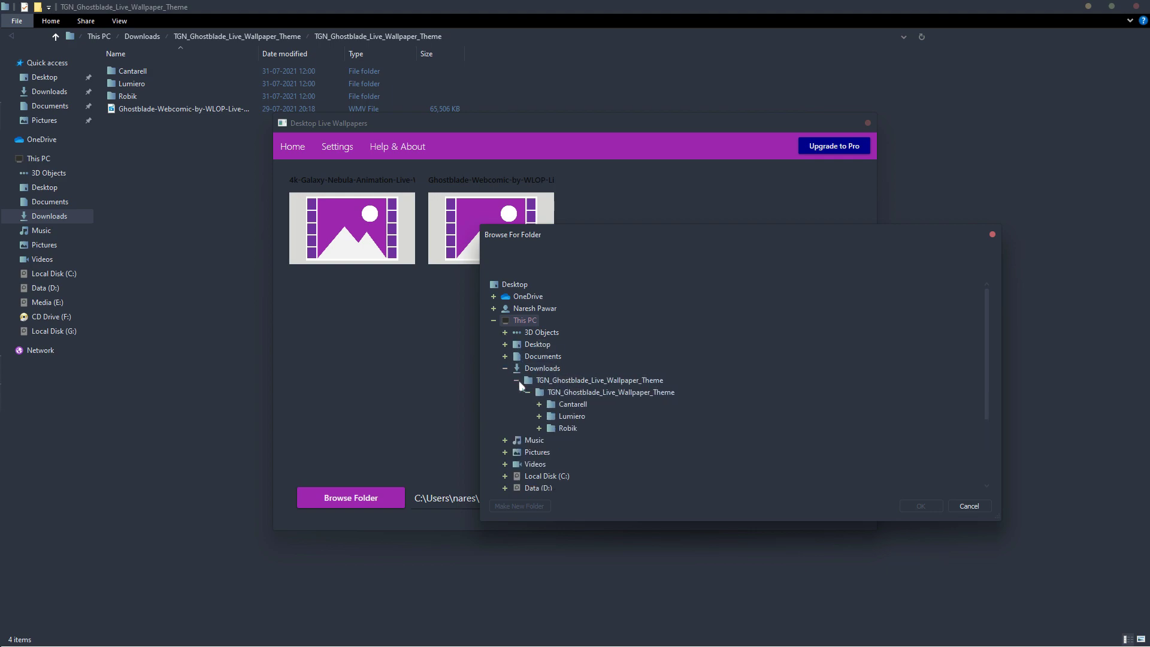
{"action": "left_click", "coordinate": [585, 392]}
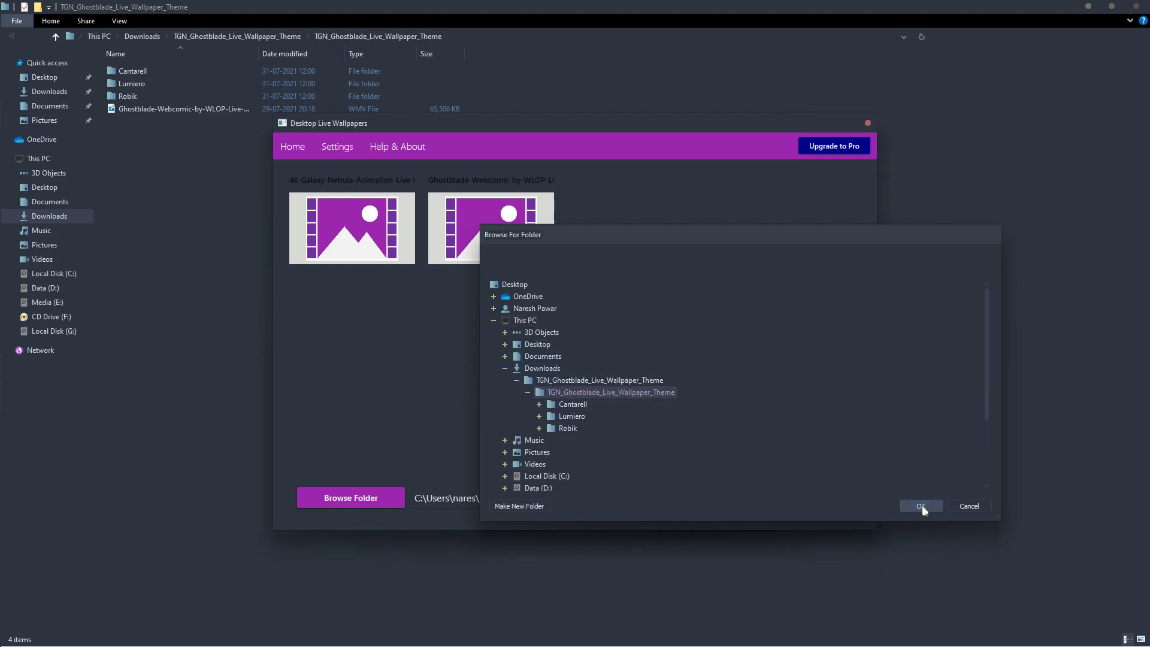
{"action": "left_click", "coordinate": [921, 507]}
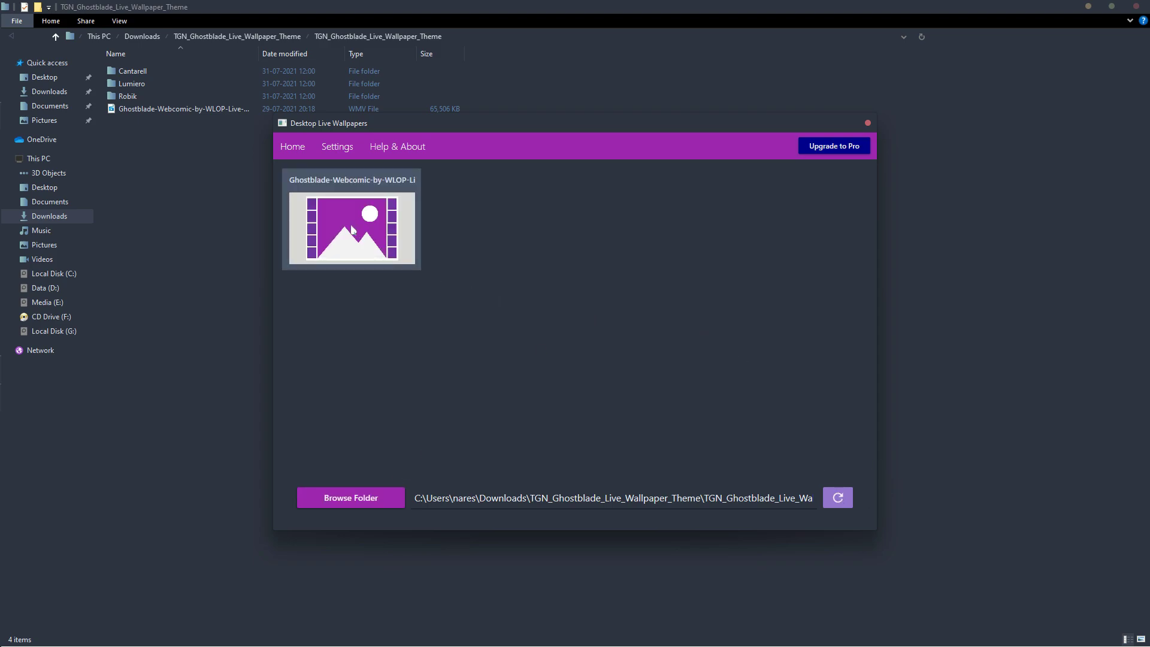
- Close the Desktop Live Wallpapers window and minimize the File Explorer window to show the desktop
{"action": "left_click", "coordinate": [867, 124]}
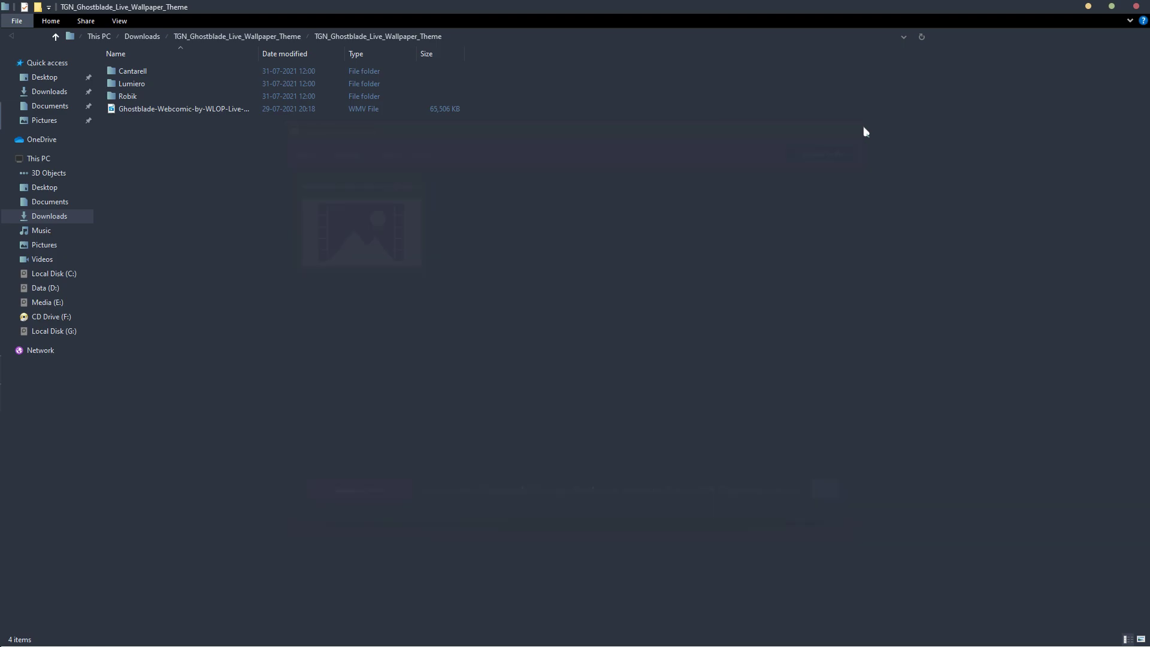
{"action": "left_click", "coordinate": [1088, 6]}
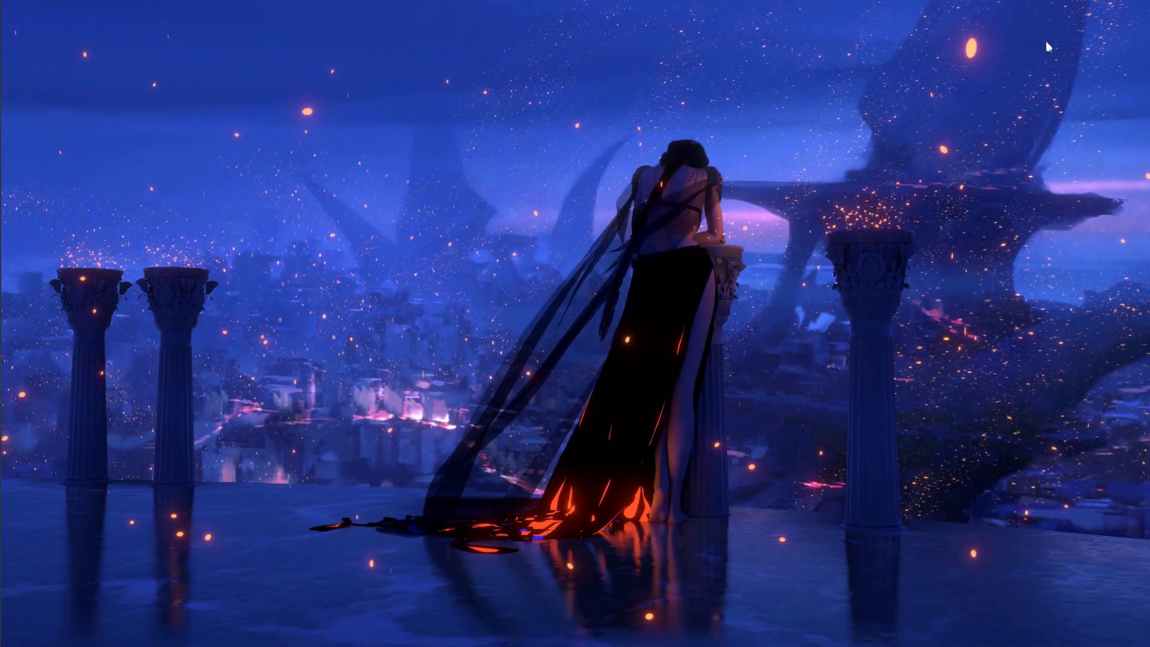
{"action": "right_click", "coordinate": [769, 316]}
{"action": "left_click", "coordinate": [790, 349]}
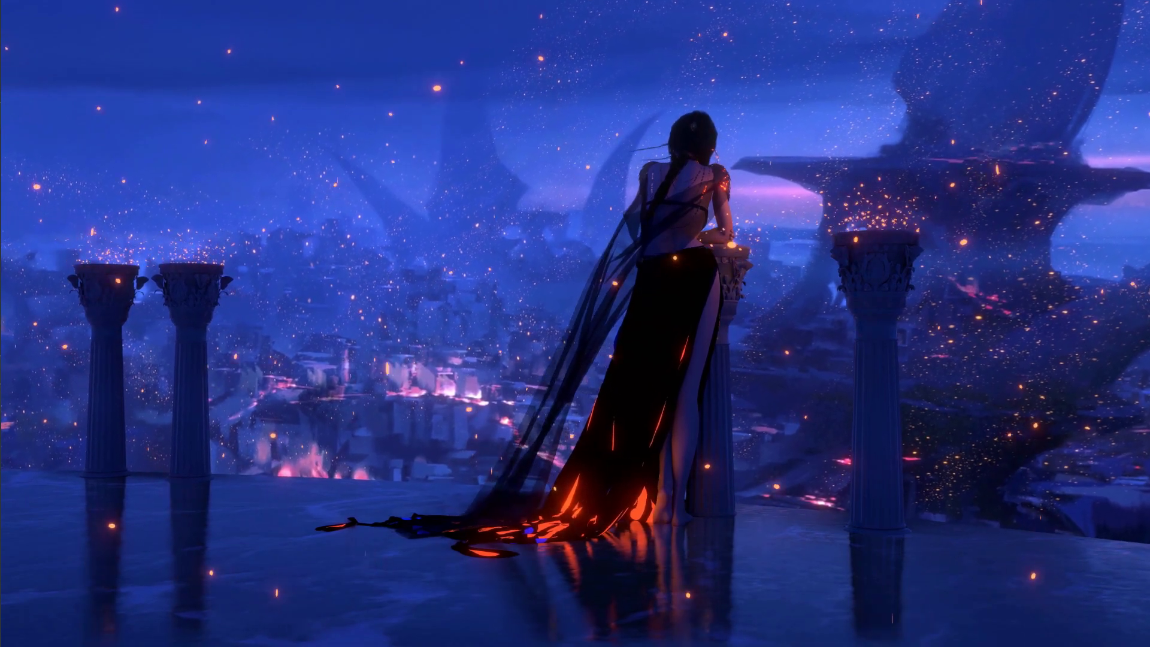
- Search for "rain", launch Rainmeter and open its Manage Rainmeter window
{"action": "mouse_move", "coordinate": [3, 498]}
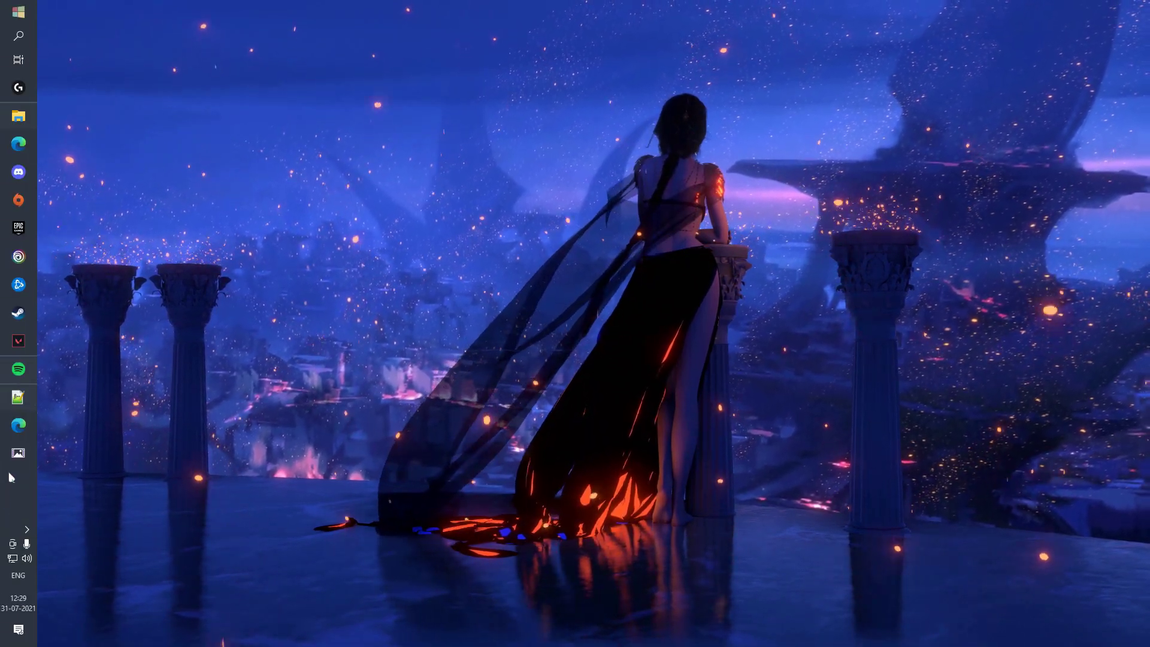
{"action": "left_click", "coordinate": [7, 44]}
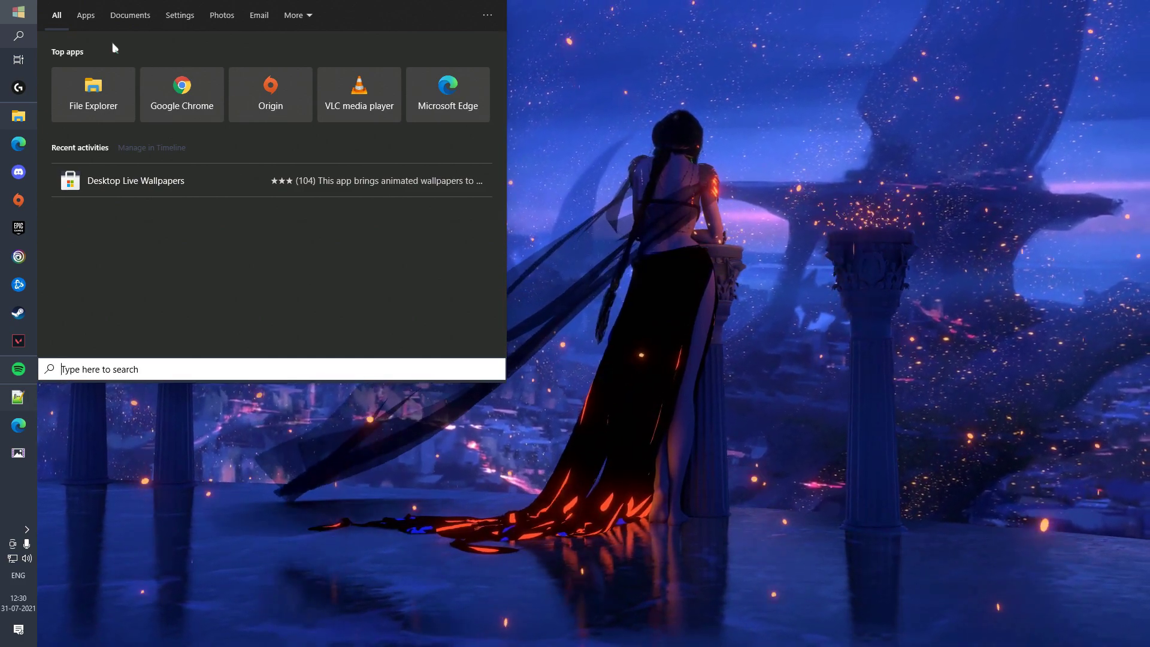
{"action": "type", "text": "rain"}
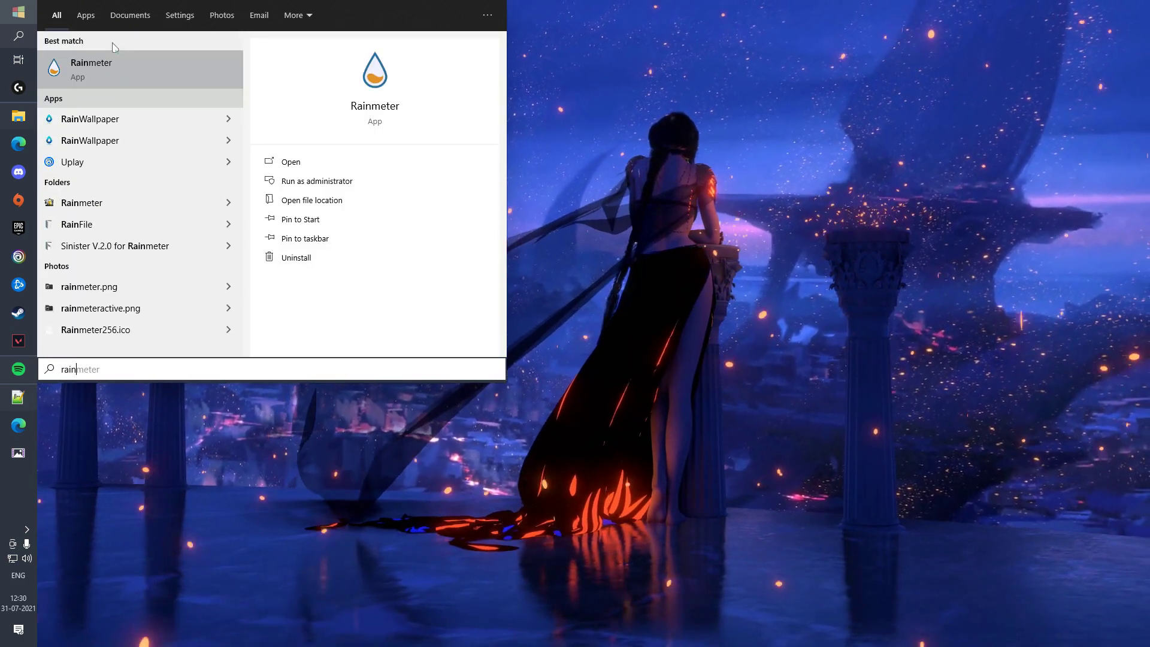
{"action": "left_click", "coordinate": [291, 162]}
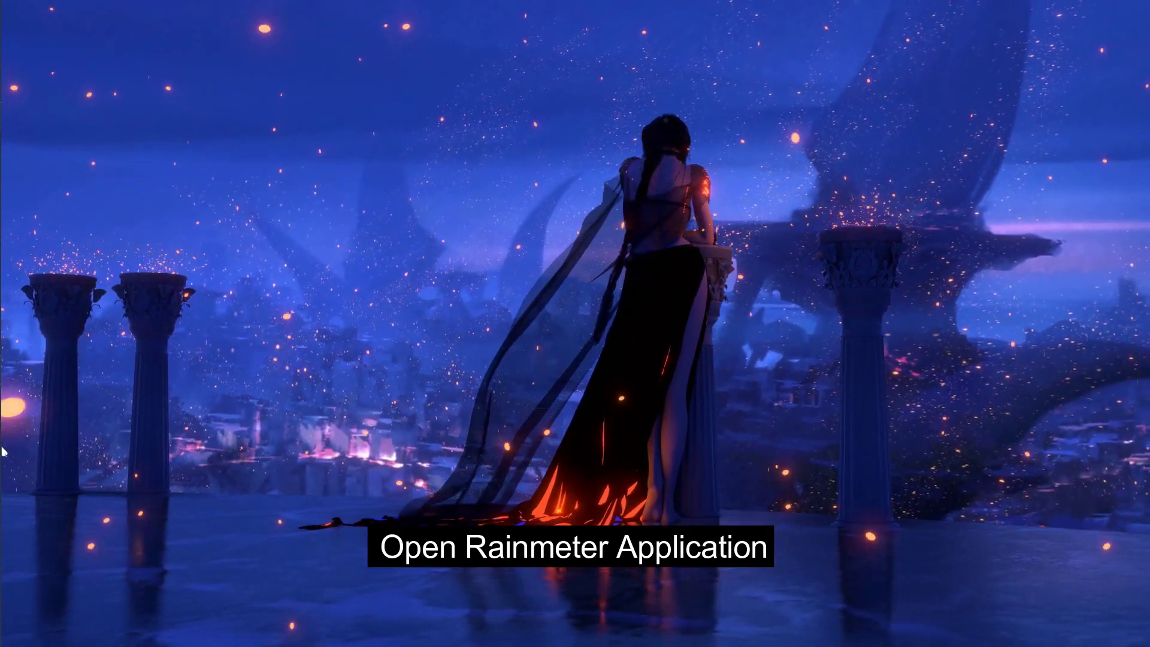
{"action": "left_click", "coordinate": [26, 530]}
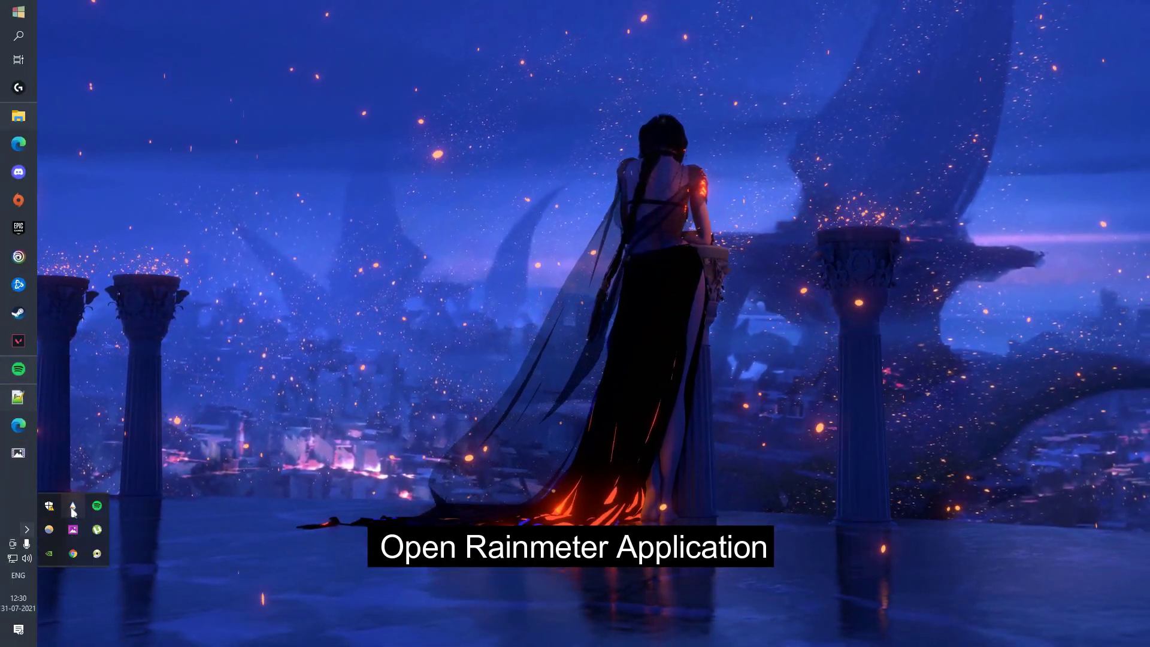
{"action": "left_click", "coordinate": [73, 530]}
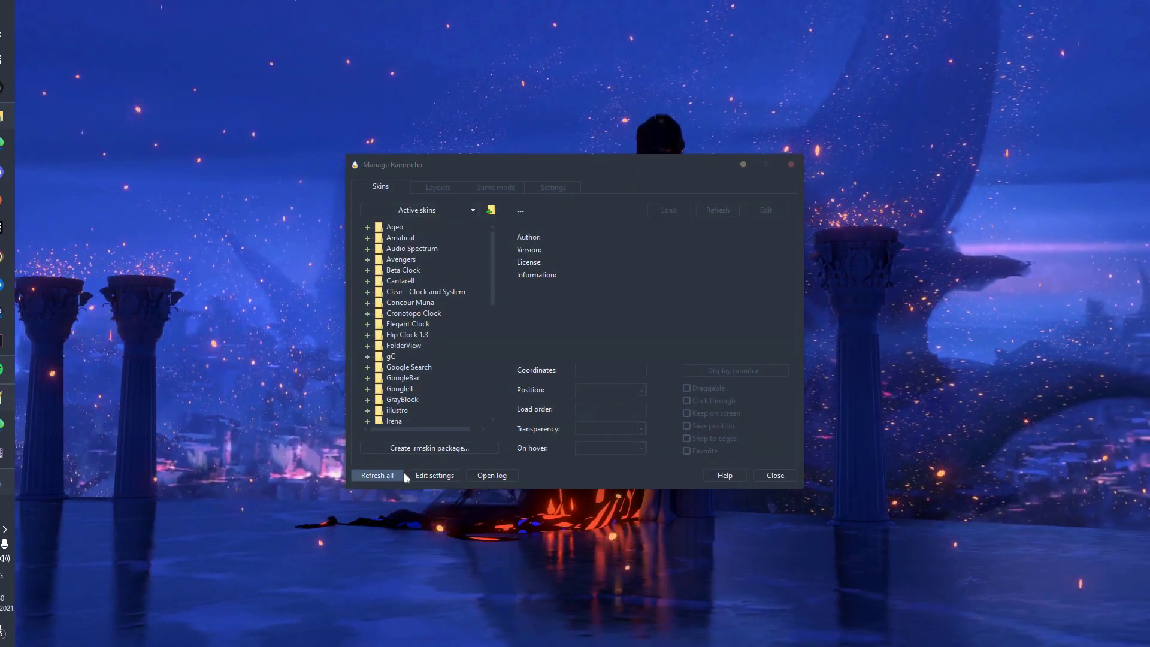
- Open the Notepad++ list of skins to load and arrange it beside the Manage Rainmeter window
{"action": "left_click_drag", "start_coordinate": [577, 163], "coordinate": [888, 160]}
{"action": "mouse_move", "coordinate": [5, 228]}
{"action": "left_click", "coordinate": [19, 397]}
{"action": "left_click_drag", "start_coordinate": [575, 6], "coordinate": [957, 485]}
{"action": "left_click_drag", "start_coordinate": [927, 163], "coordinate": [452, 102]}
{"action": "left_click_drag", "start_coordinate": [956, 490], "coordinate": [1022, 26]}
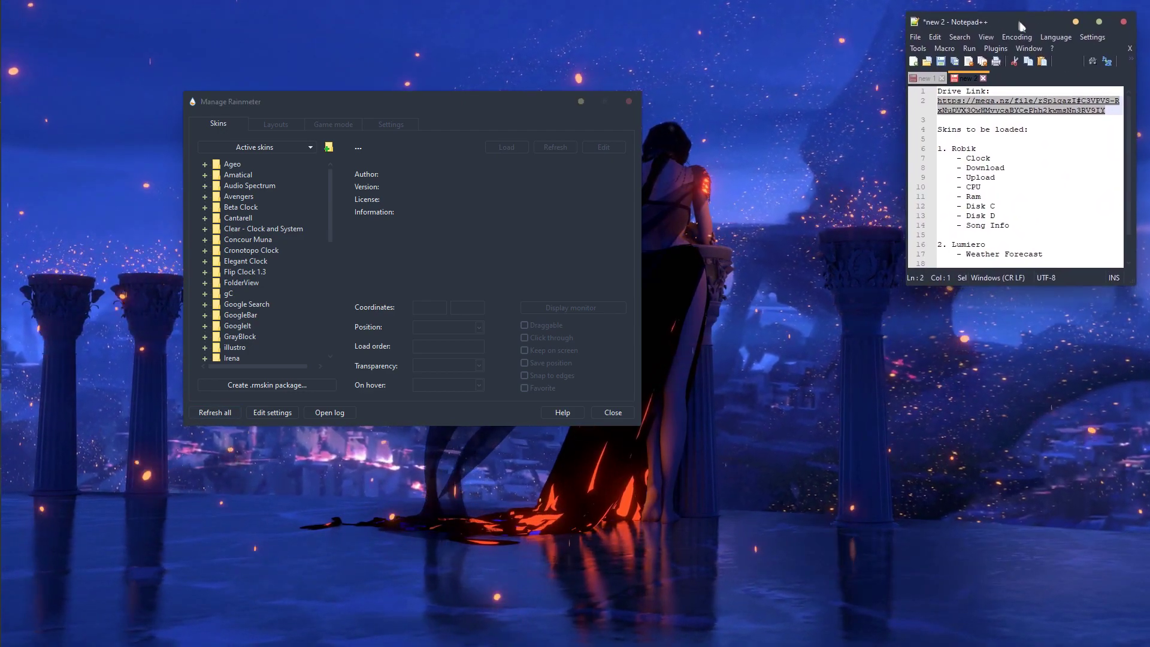
{"action": "left_click_drag", "start_coordinate": [456, 111], "coordinate": [563, 115]}
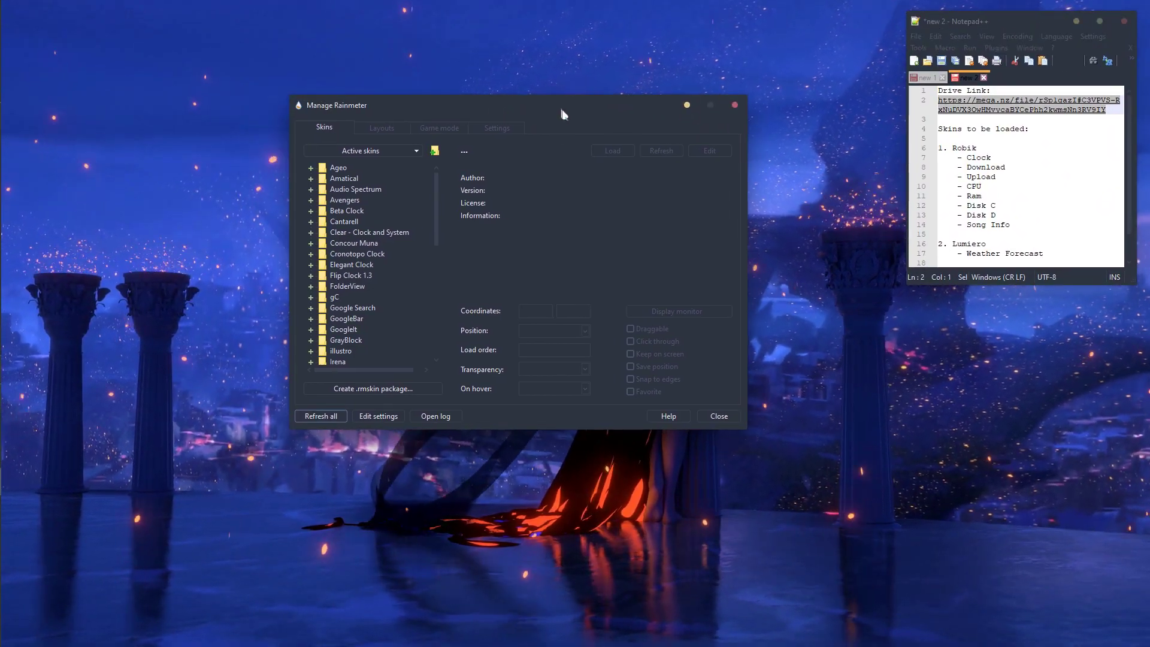
- Highlight the Robik entries in the skin list and load Clock.ini from the Robik skin folder
{"action": "left_click", "coordinate": [1026, 150]}
{"action": "left_click_drag", "start_coordinate": [1018, 226], "coordinate": [938, 157]}
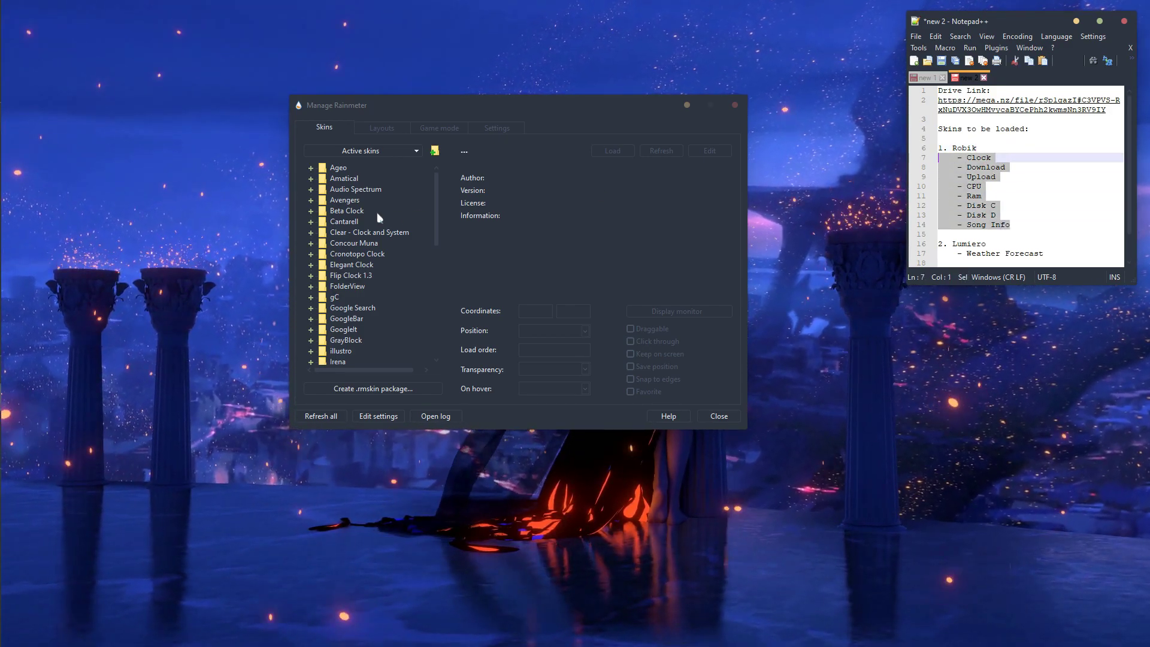
{"action": "scroll", "coordinate": [340, 327], "scroll_direction": "down", "scroll_amount": 6}
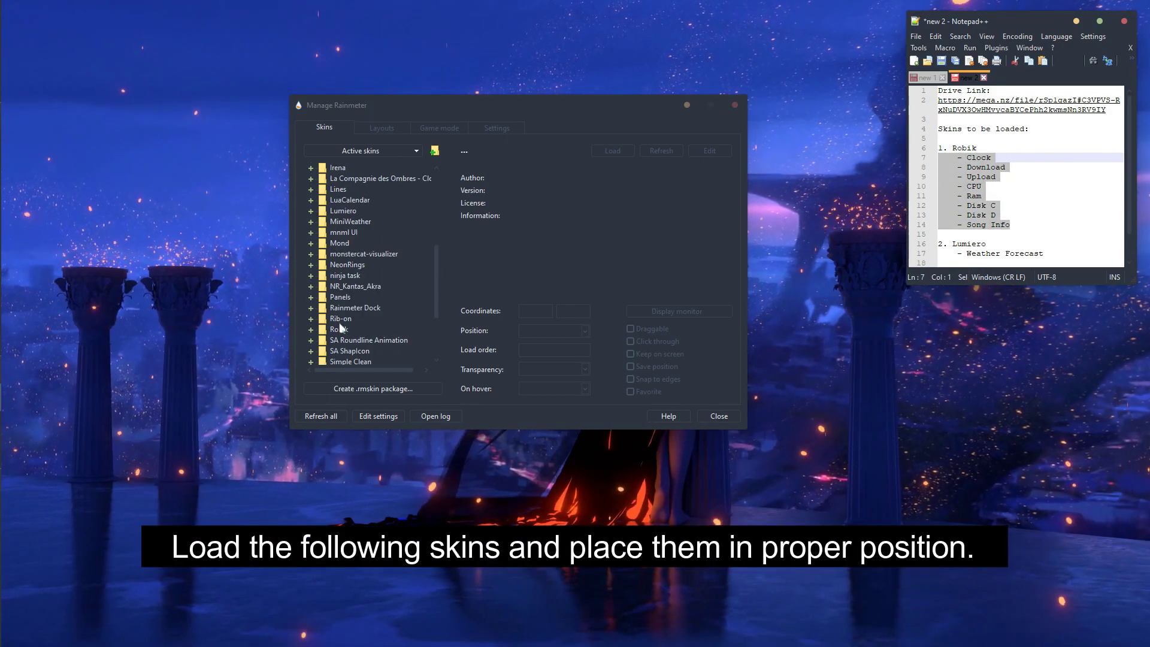
{"action": "left_click", "coordinate": [317, 328]}
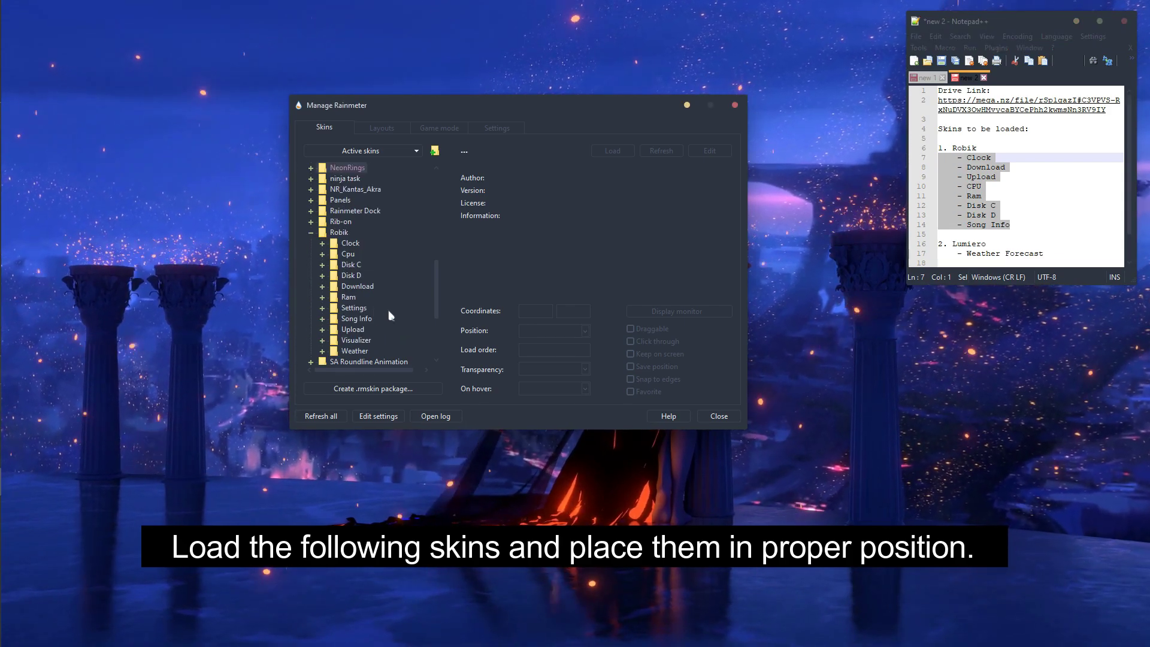
{"action": "left_click", "coordinate": [322, 243]}
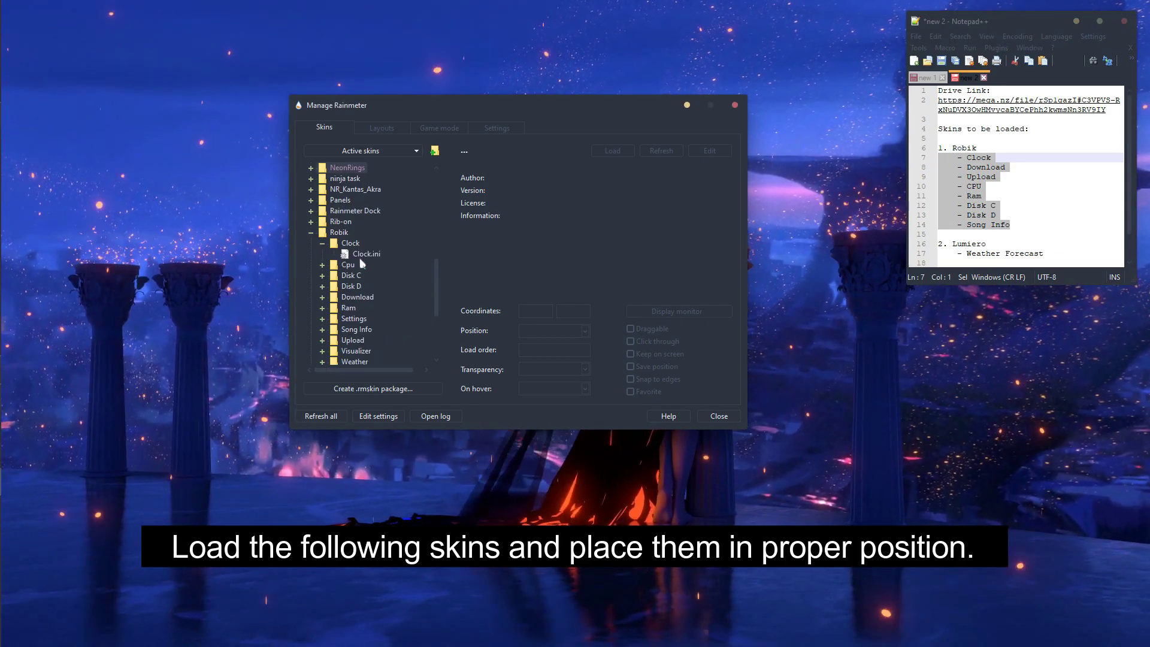
{"action": "double_click", "coordinate": [366, 254]}
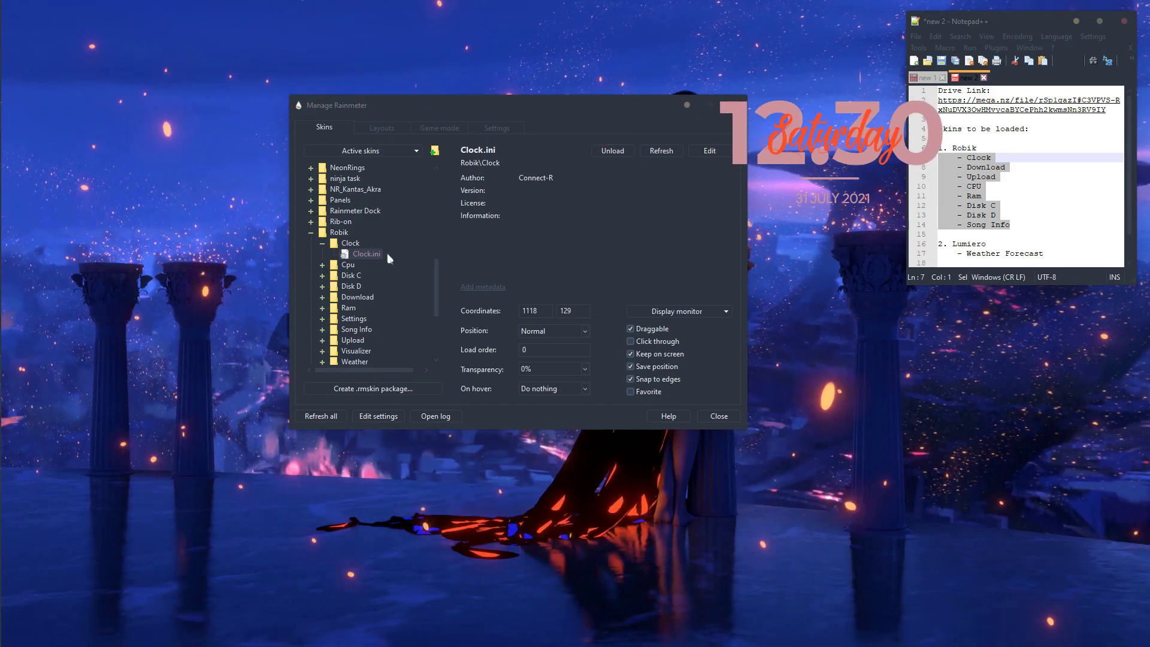
- Load the Download and Upload skins from the Robik folder
{"action": "left_click", "coordinate": [322, 297]}
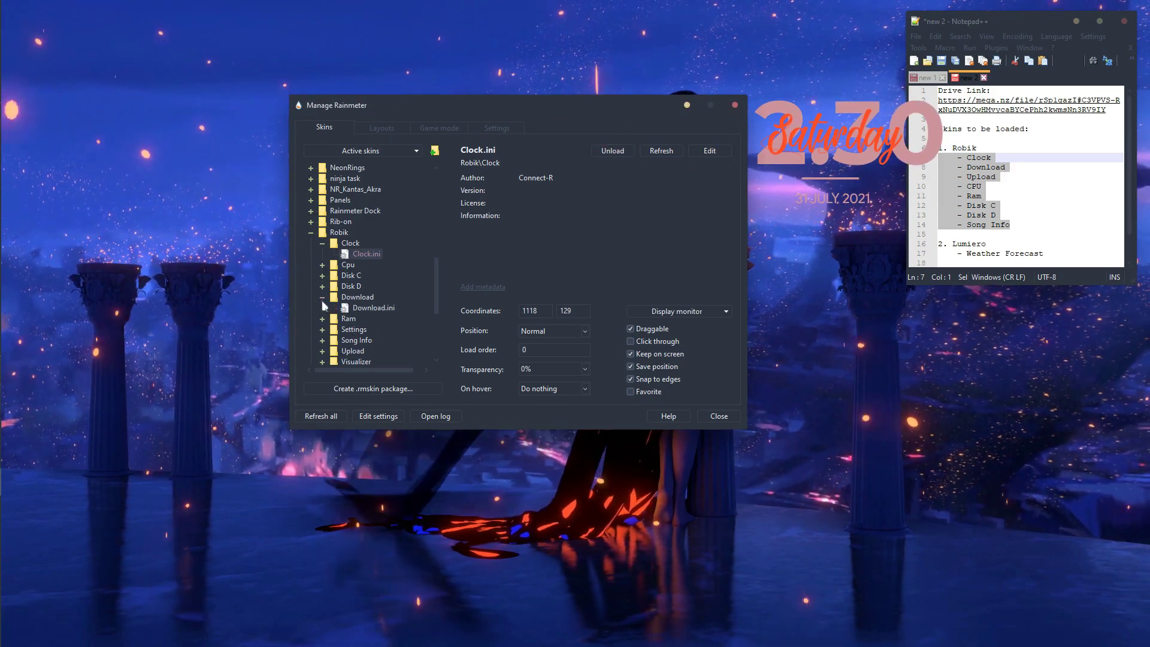
{"action": "double_click", "coordinate": [371, 308]}
{"action": "double_click", "coordinate": [343, 351]}
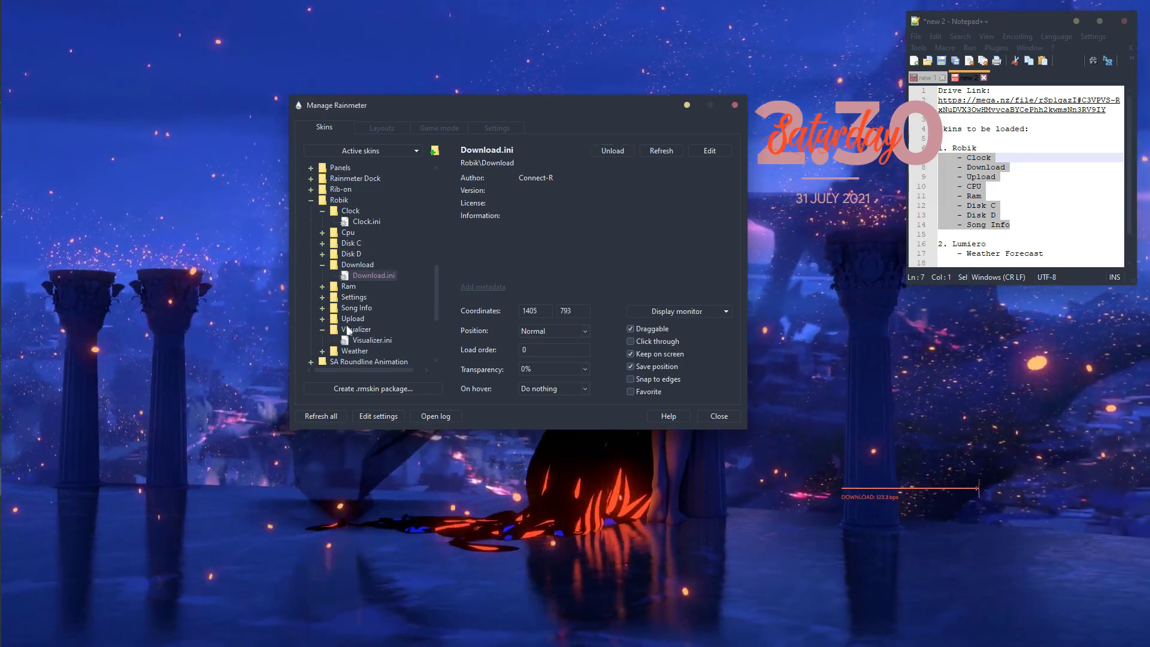
{"action": "double_click", "coordinate": [364, 330]}
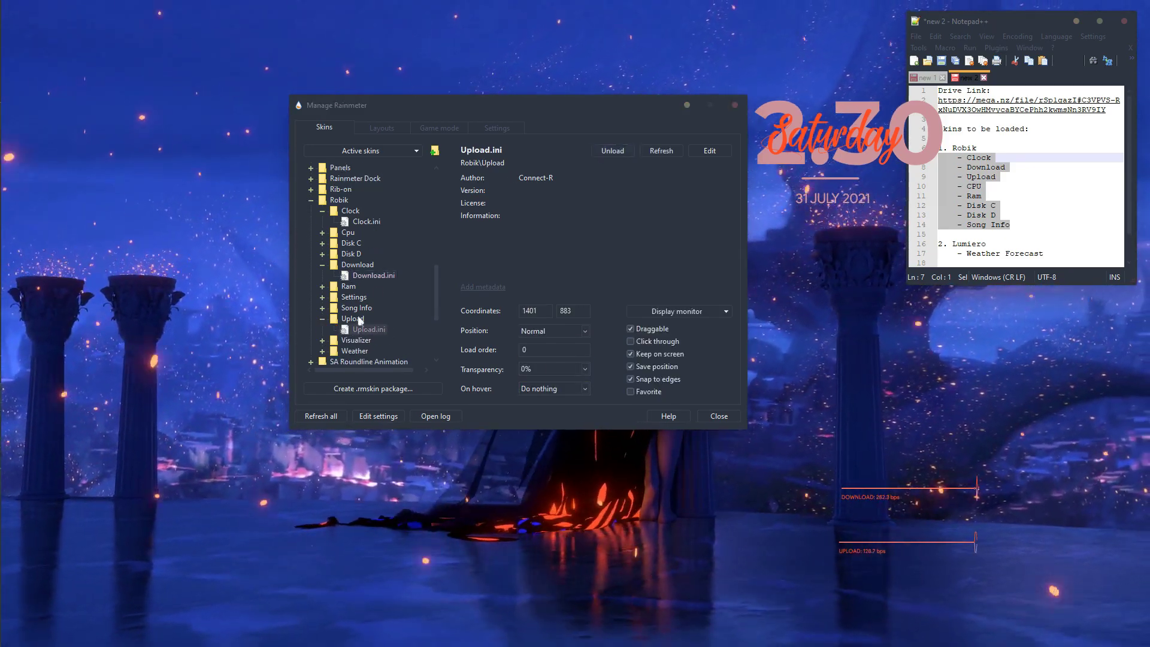
- Load the Cpu and Ram skins from the Robik folder
{"action": "double_click", "coordinate": [348, 233]}
{"action": "double_click", "coordinate": [364, 243]}
{"action": "double_click", "coordinate": [348, 297]}
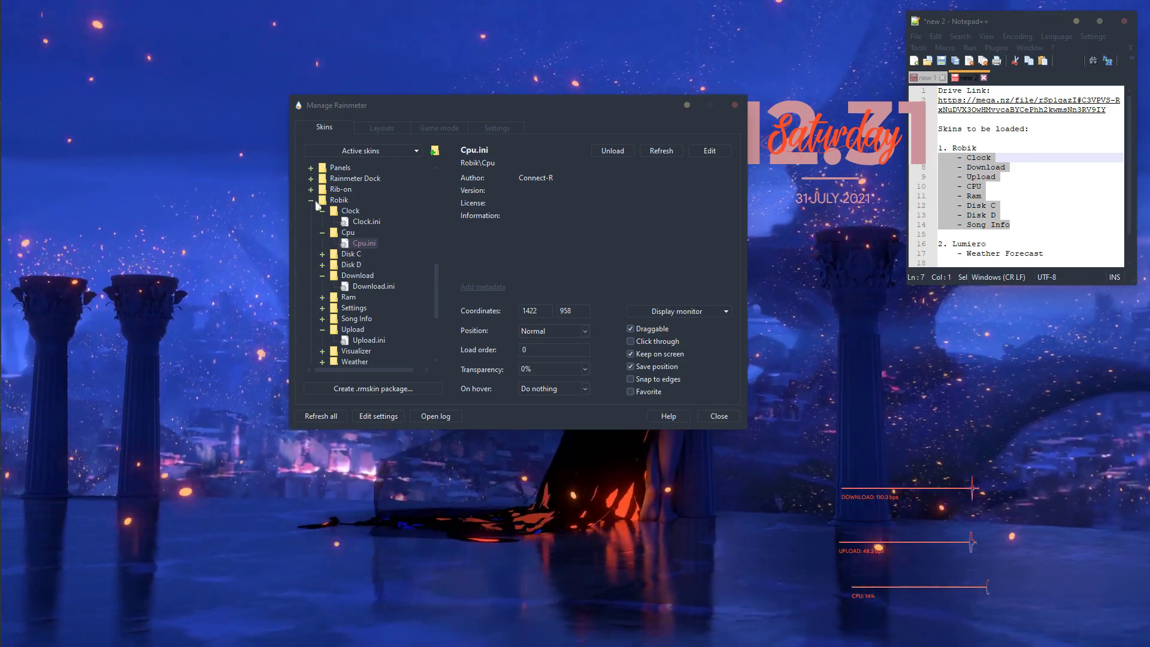
{"action": "double_click", "coordinate": [364, 307]}
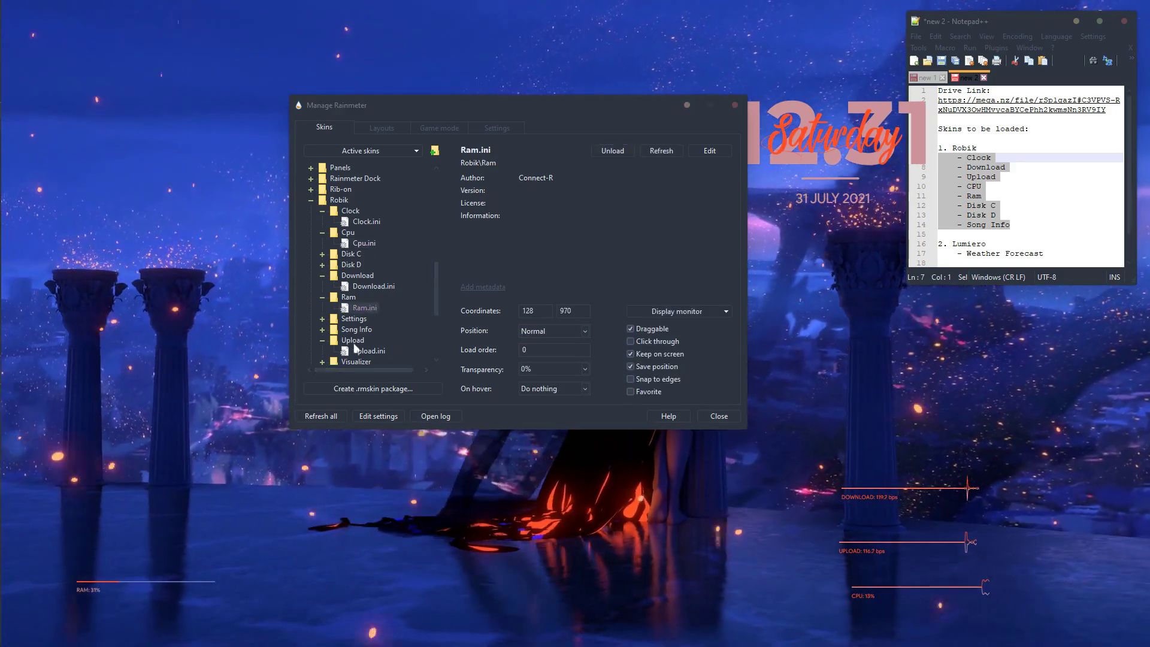
- Load the Disk C and Disk D skins from the Robik folder
{"action": "double_click", "coordinate": [351, 254]}
{"action": "double_click", "coordinate": [367, 265]}
{"action": "double_click", "coordinate": [351, 275]}
{"action": "double_click", "coordinate": [367, 286]}
- Load the Robik Song Info skin and place it at the bottom centre of the desktop, at about 903, 1033
{"action": "scroll", "coordinate": [314, 315], "scroll_direction": "down", "scroll_amount": 1}
{"action": "double_click", "coordinate": [357, 318]}
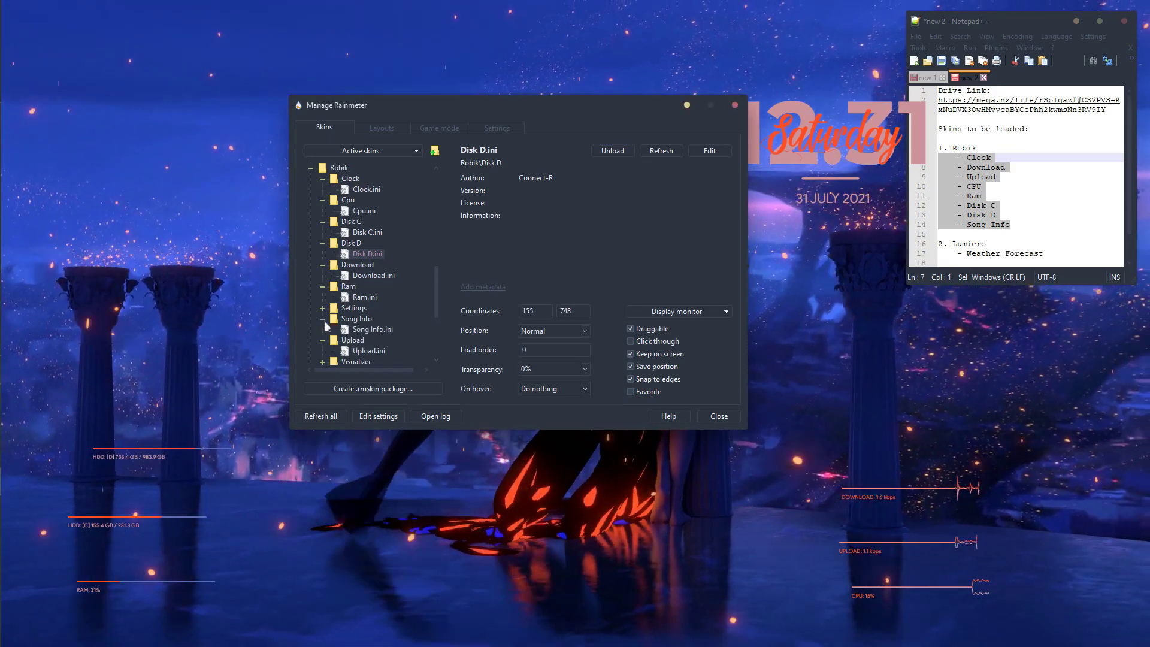
{"action": "double_click", "coordinate": [373, 329]}
{"action": "left_click_drag", "start_coordinate": [584, 636], "coordinate": [584, 637]}
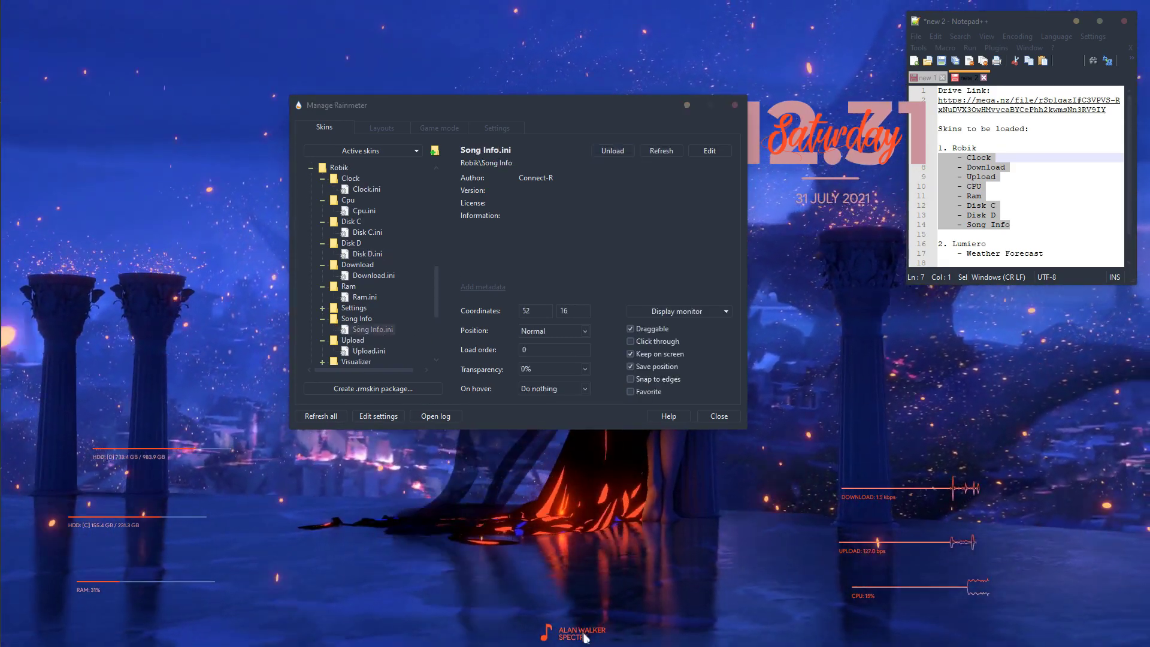
- Turn off Snap to edges for the loaded Robik skins and refresh all skins
{"action": "left_click", "coordinate": [366, 353]}
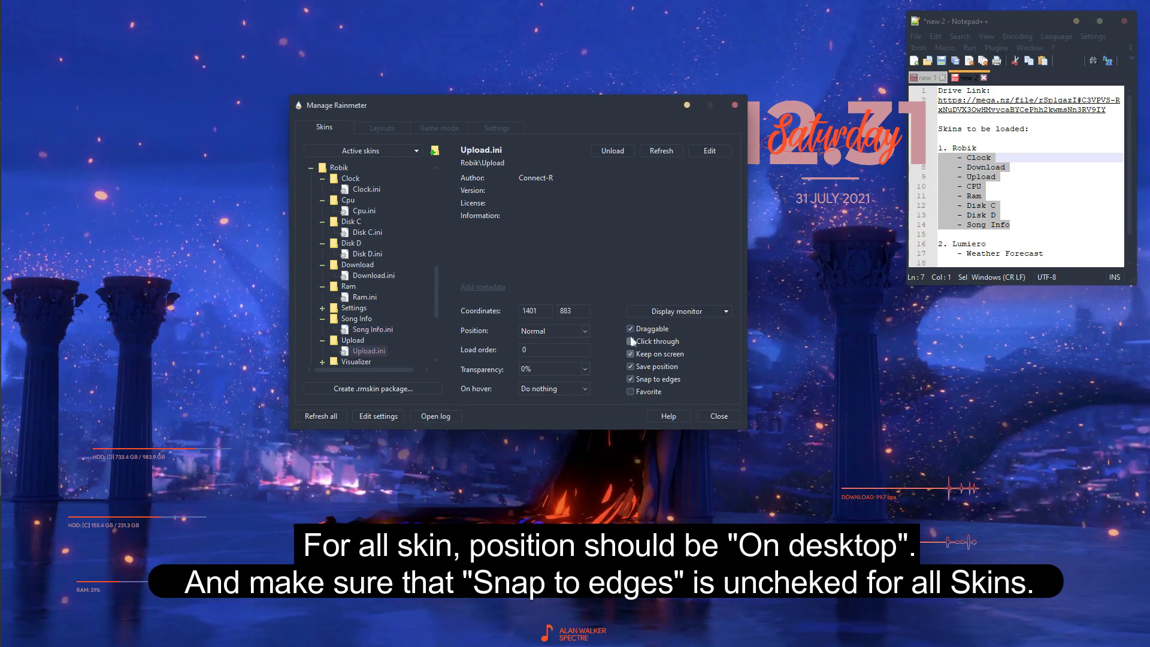
{"action": "left_click", "coordinate": [370, 330]}
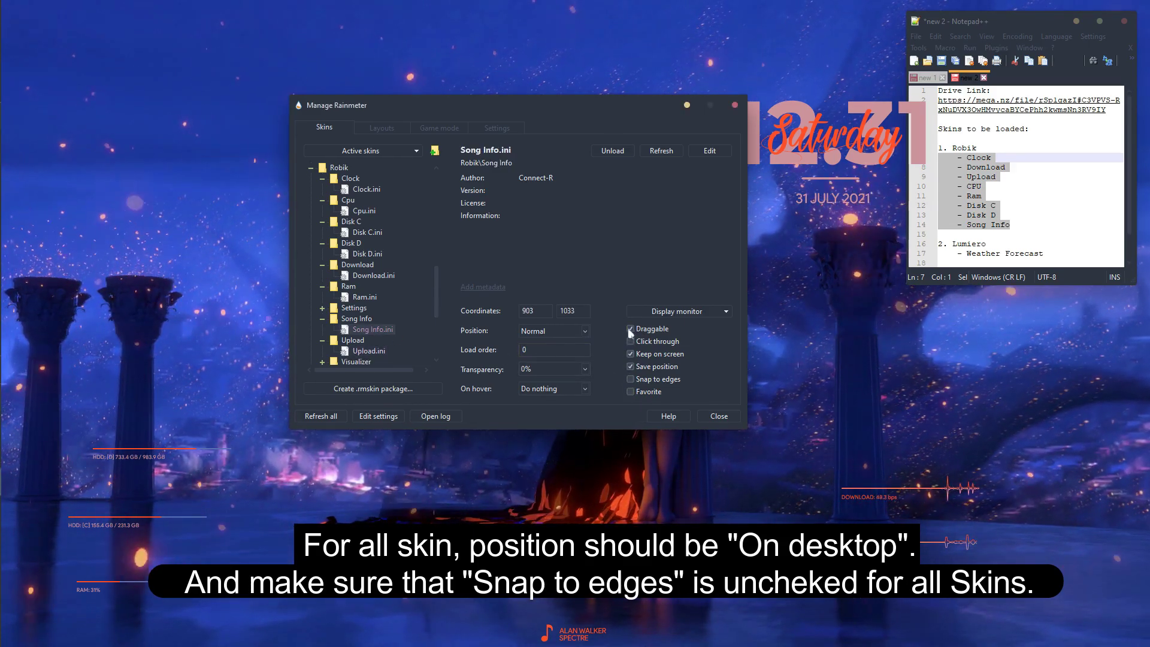
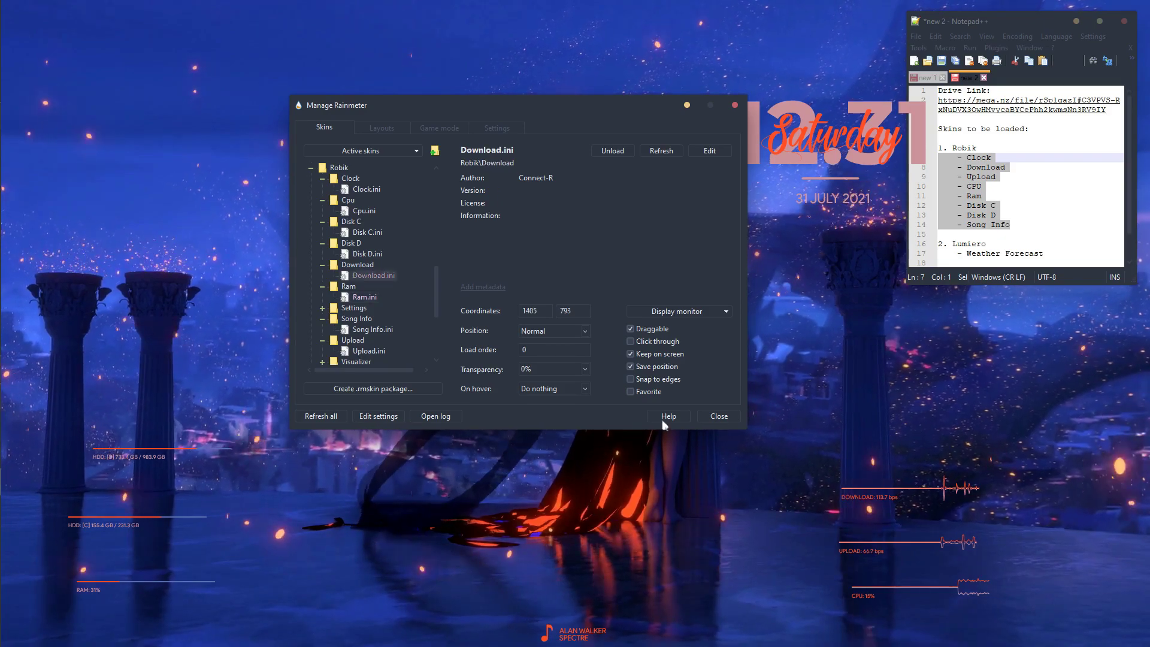
{"action": "left_click", "coordinate": [367, 253]}
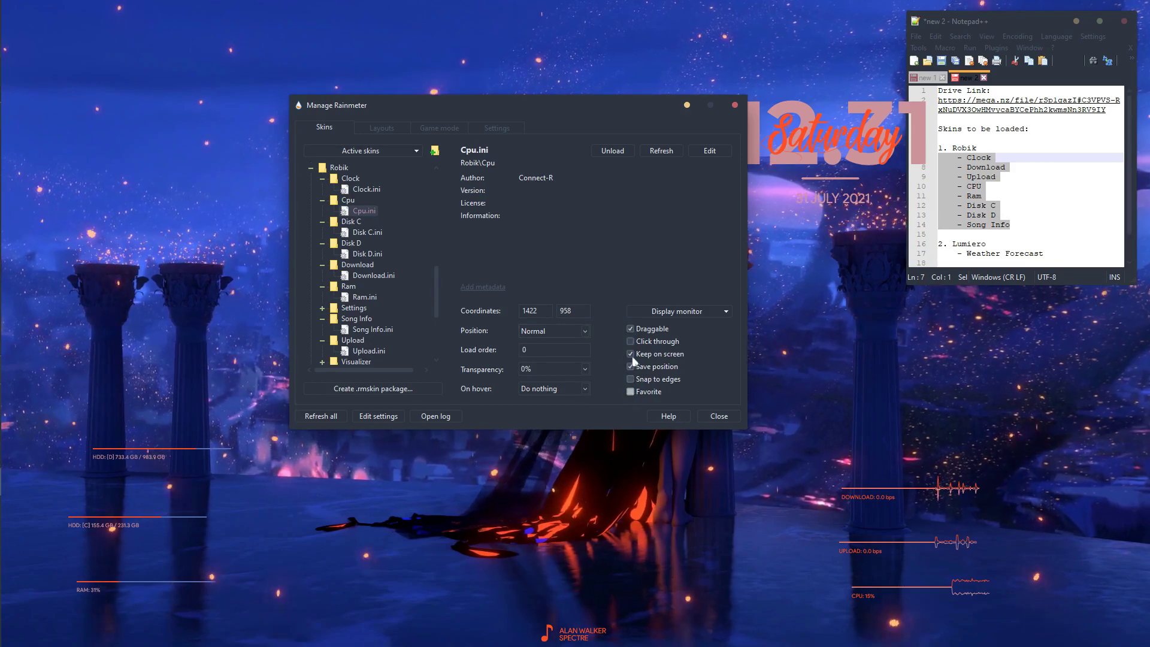
{"action": "left_click", "coordinate": [357, 191]}
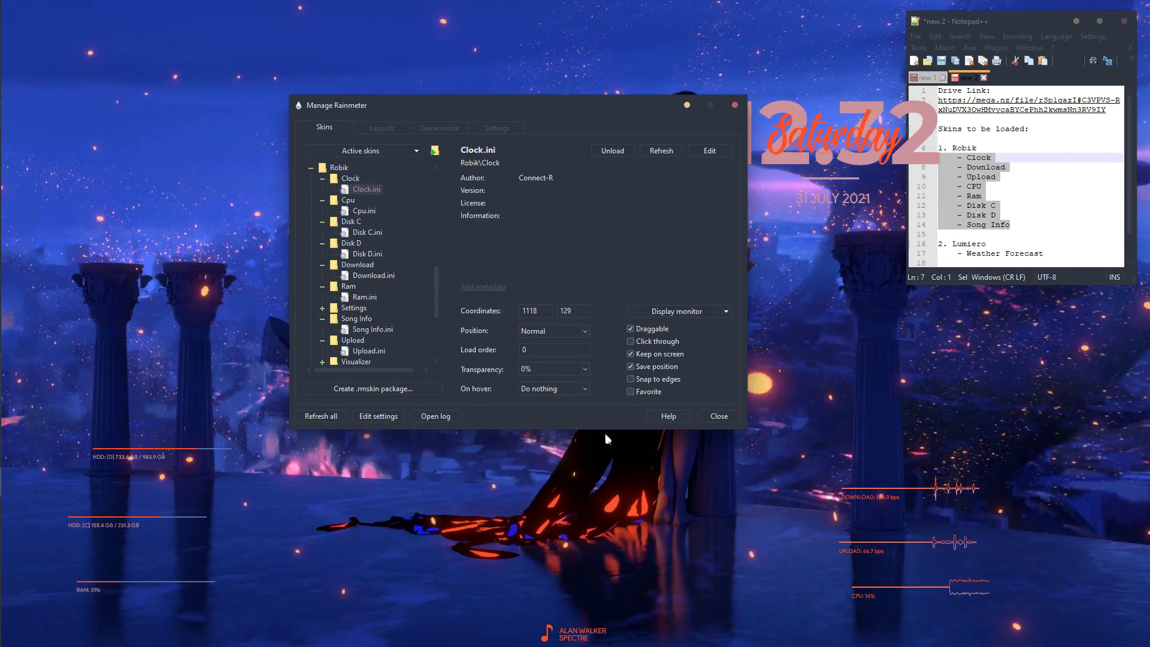
{"action": "left_click", "coordinate": [331, 417]}
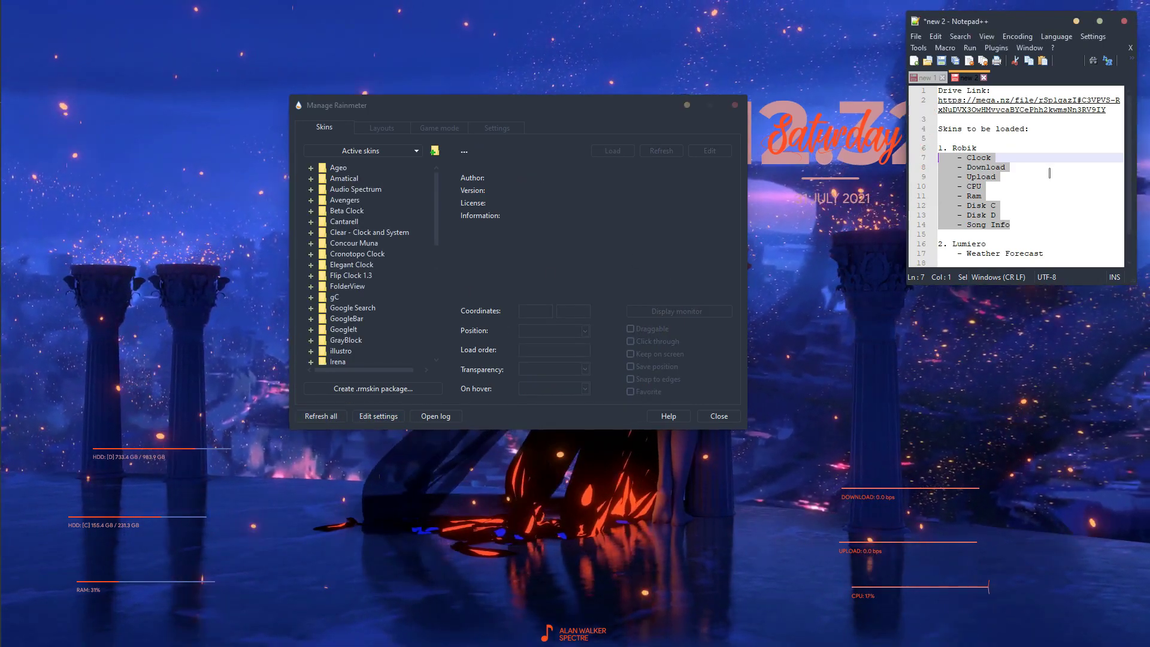
- Highlight the Lumiero entry in the skin list and load Weather Forecast.ini from the Lumiero folder
{"action": "left_click_drag", "start_coordinate": [1043, 225], "coordinate": [943, 216]}
{"action": "scroll", "coordinate": [368, 269], "scroll_direction": "down", "scroll_amount": 3}
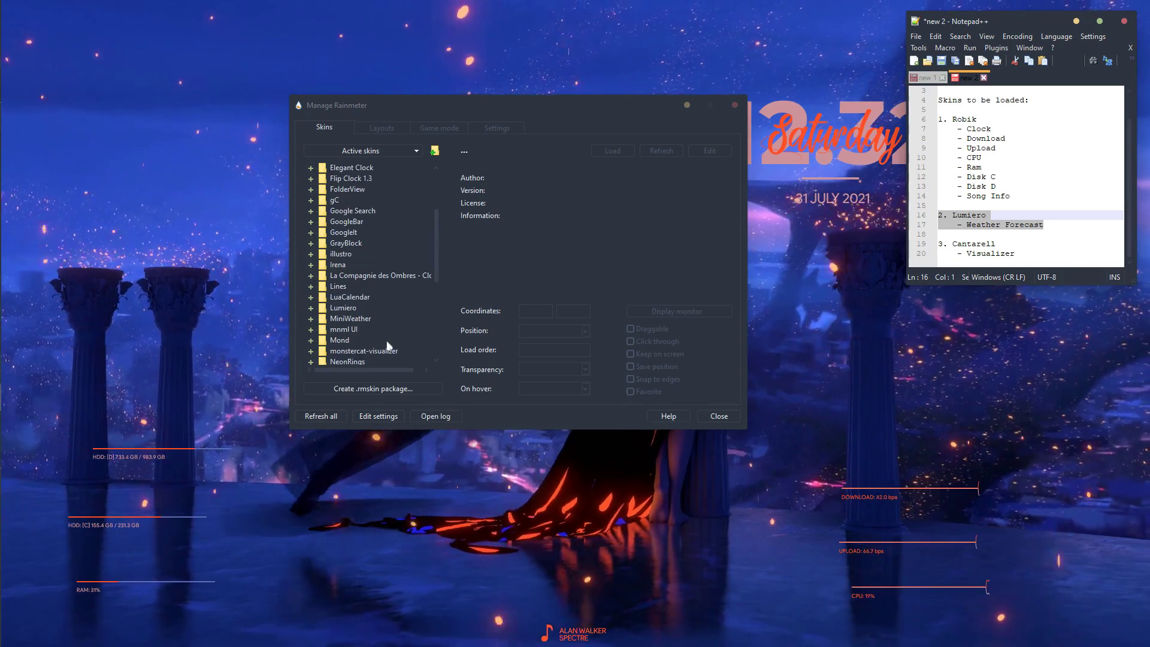
{"action": "left_click", "coordinate": [311, 308]}
{"action": "scroll", "coordinate": [368, 331], "scroll_direction": "down", "scroll_amount": 1}
{"action": "left_click", "coordinate": [323, 319]}
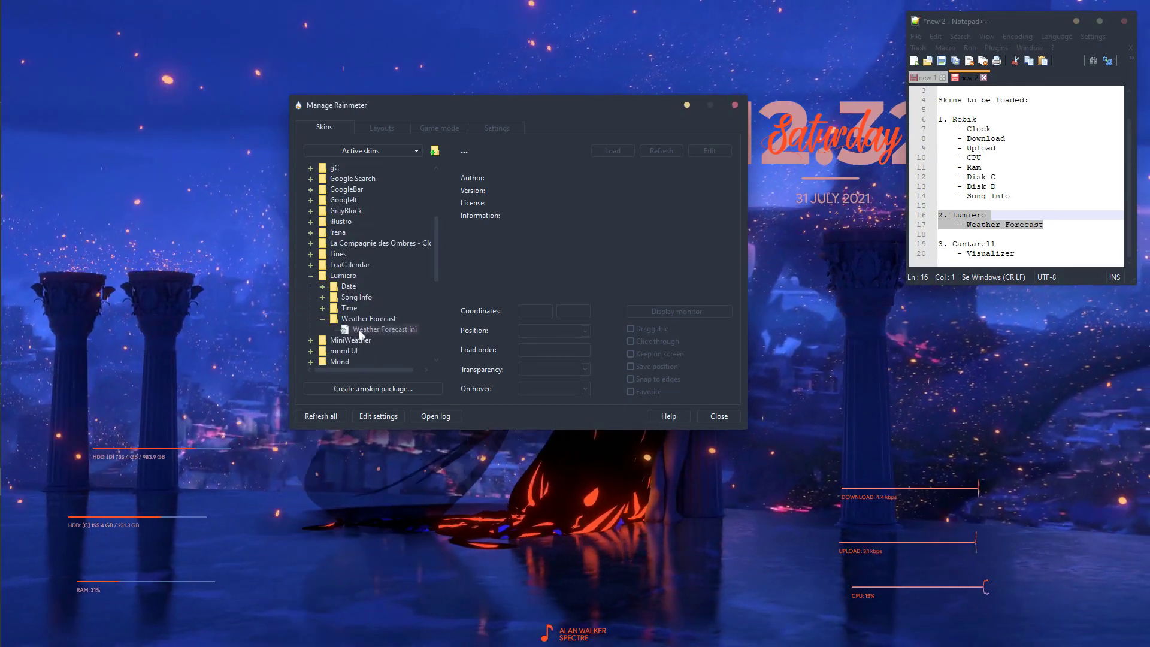
{"action": "double_click", "coordinate": [385, 329]}
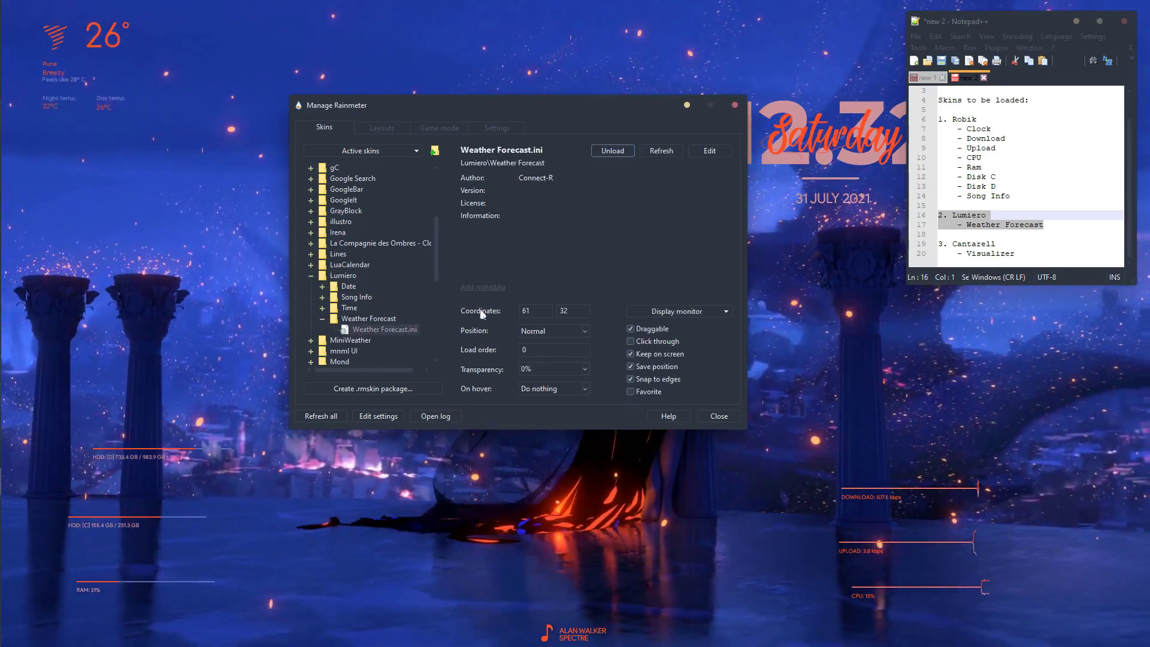
- Highlight the Cantarell entry in the skin list and load Visualizer.ini from the Cantarell folder
{"action": "left_click_drag", "start_coordinate": [1015, 254], "coordinate": [957, 244]}
{"action": "scroll", "coordinate": [366, 276], "scroll_direction": "up", "scroll_amount": 4}
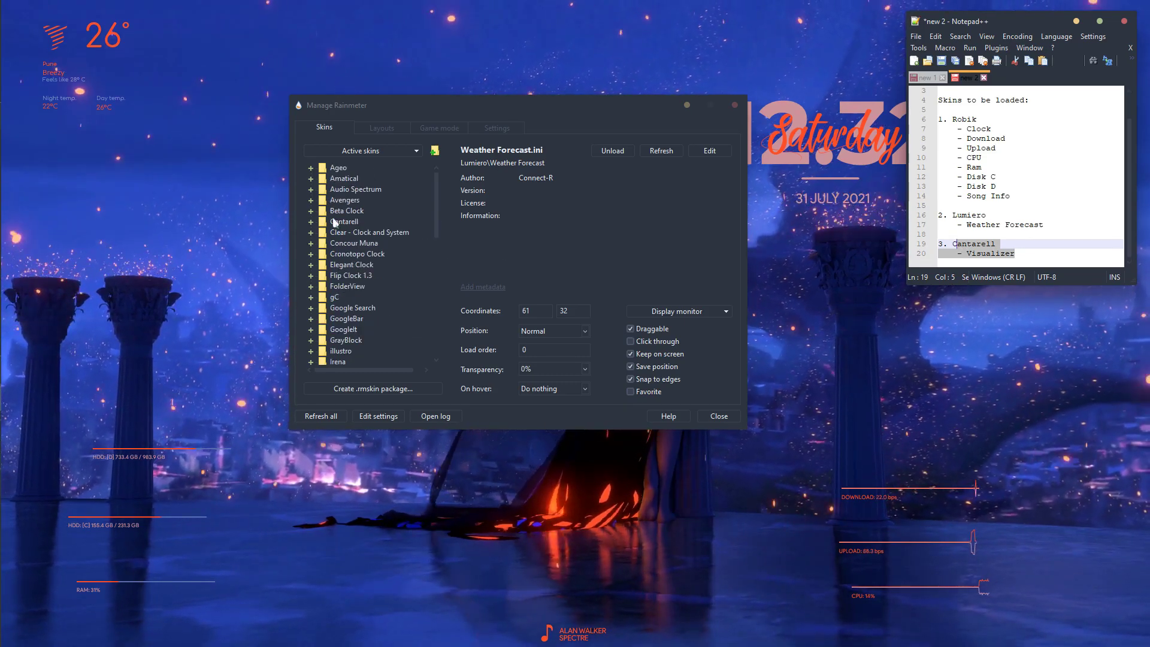
{"action": "left_click", "coordinate": [313, 223]}
{"action": "scroll", "coordinate": [383, 275], "scroll_direction": "down", "scroll_amount": 2}
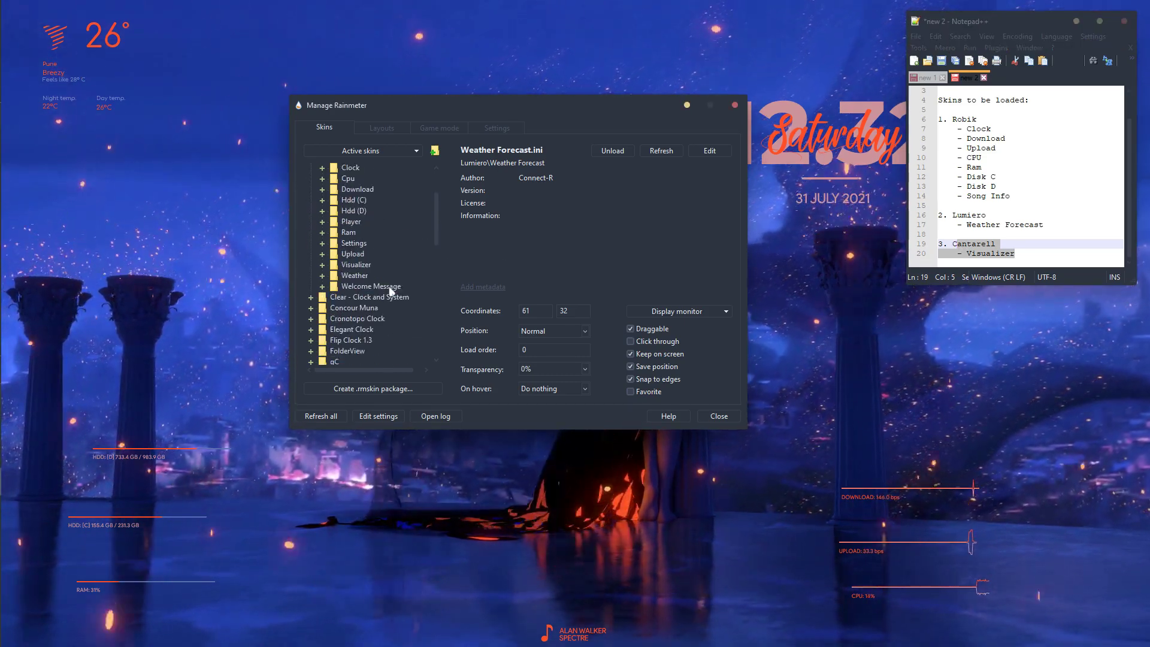
{"action": "left_click", "coordinate": [323, 264]}
{"action": "double_click", "coordinate": [372, 276]}
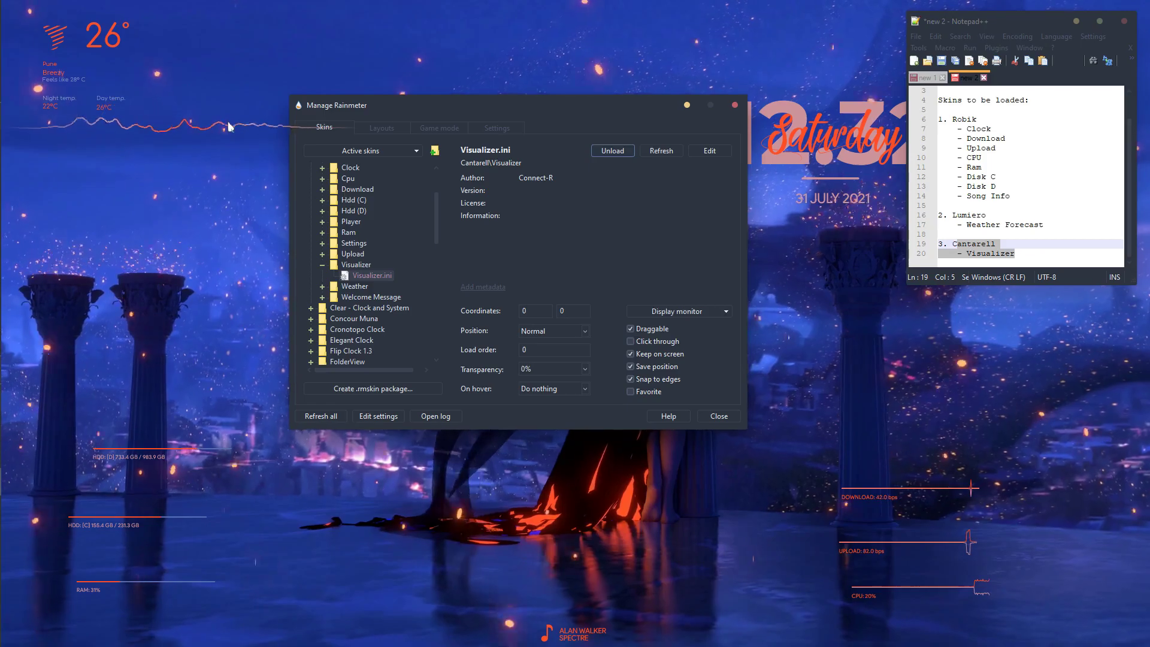
- Close the Rainmeter manager and place the Cantarell visualizer at the bottom centre of the desktop, just above the song info
{"action": "left_click", "coordinate": [735, 106]}
{"action": "left_click_drag", "start_coordinate": [186, 130], "coordinate": [479, 371]}
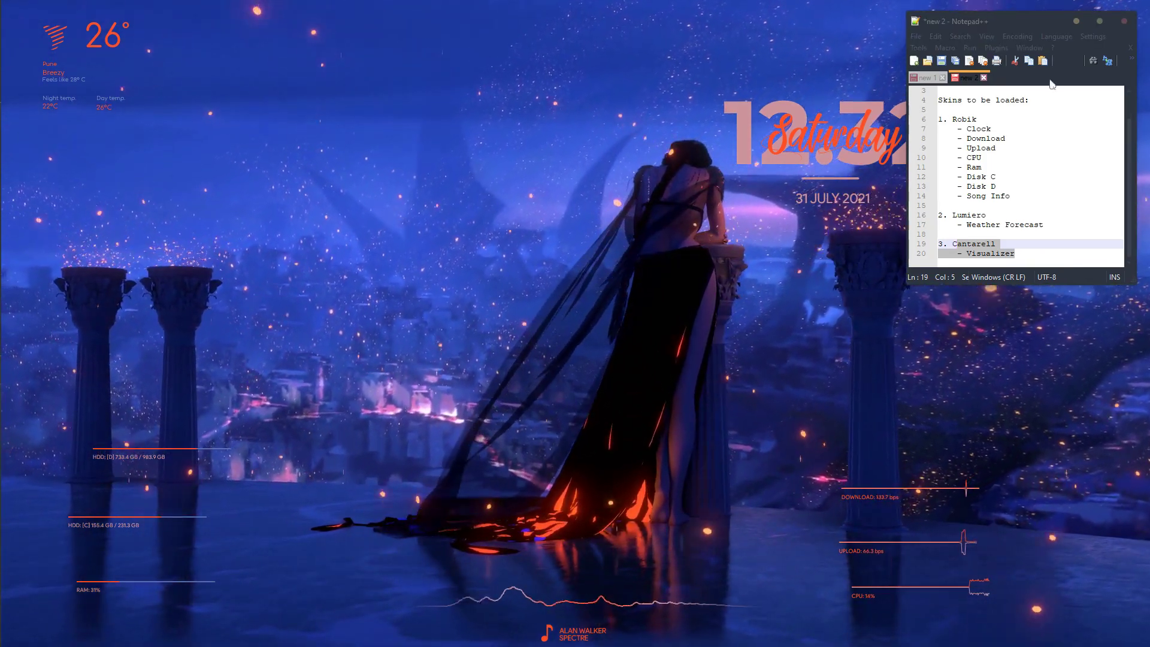
- Clear the Notepad++ skin list off the desktop and shift the Robik clock slightly toward the desktop's upper-right corner
{"action": "left_click", "coordinate": [1100, 21]}
{"action": "left_click", "coordinate": [1087, 9]}
{"action": "right_click", "coordinate": [521, 277]}
{"action": "key", "text": "Escape"}
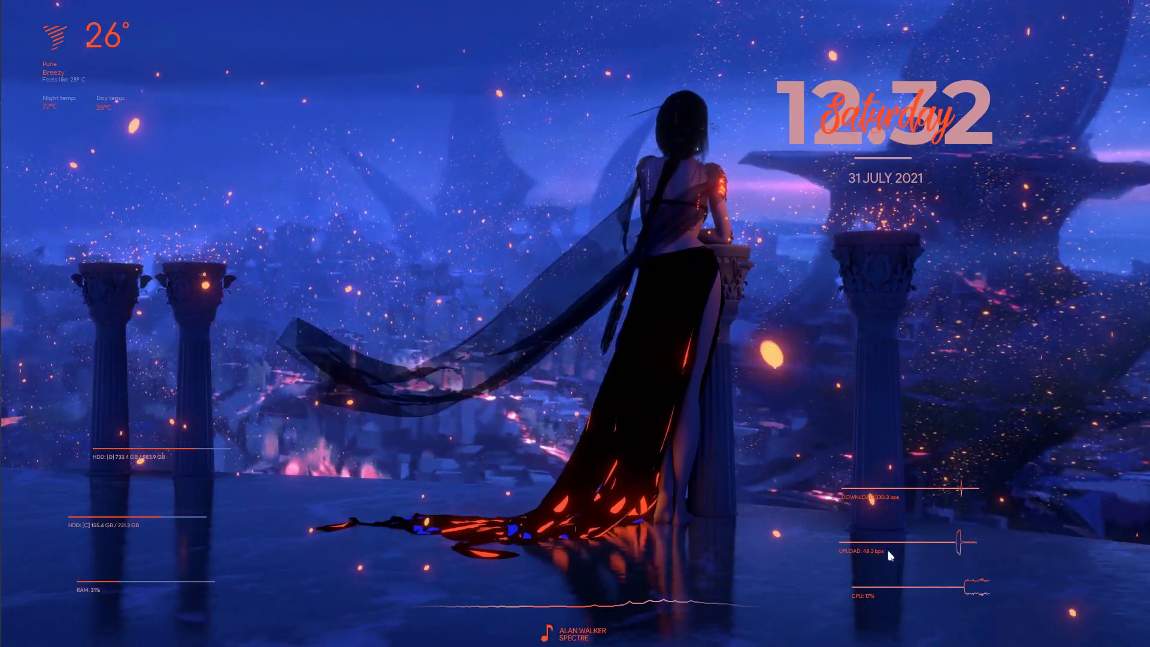
- Stack the Download skin above the Upload skin in the desktop's lower-right corner and place the CPU skin just left of them
{"action": "left_click_drag", "start_coordinate": [892, 556], "coordinate": [1055, 634]}
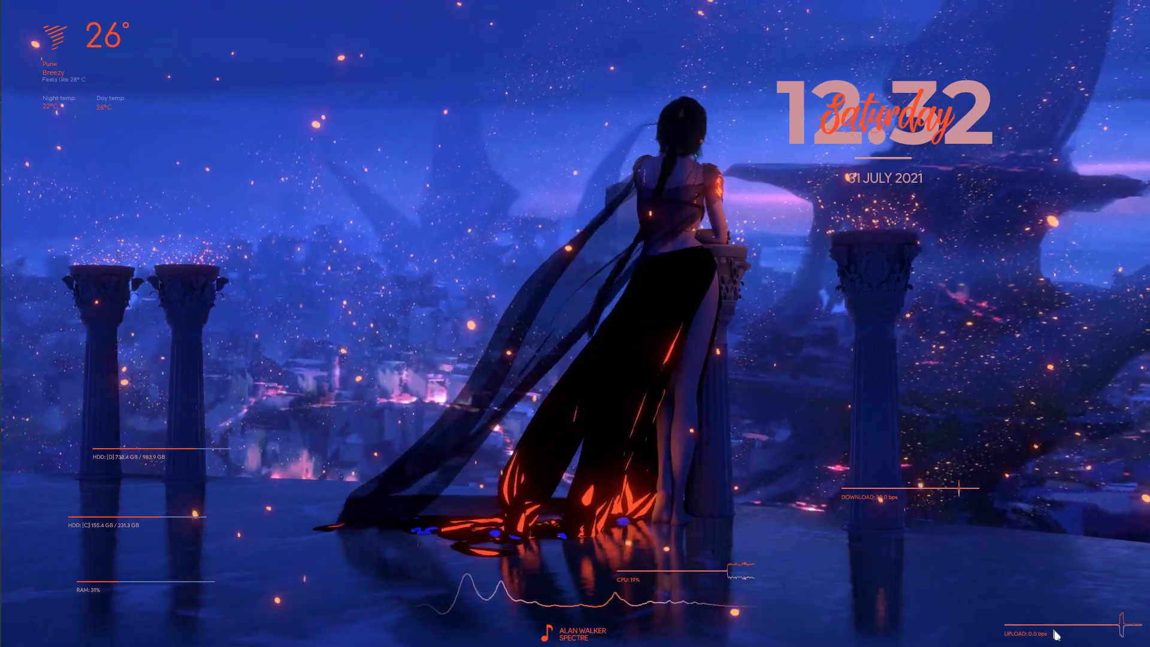
{"action": "left_click_drag", "start_coordinate": [915, 518], "coordinate": [1012, 596]}
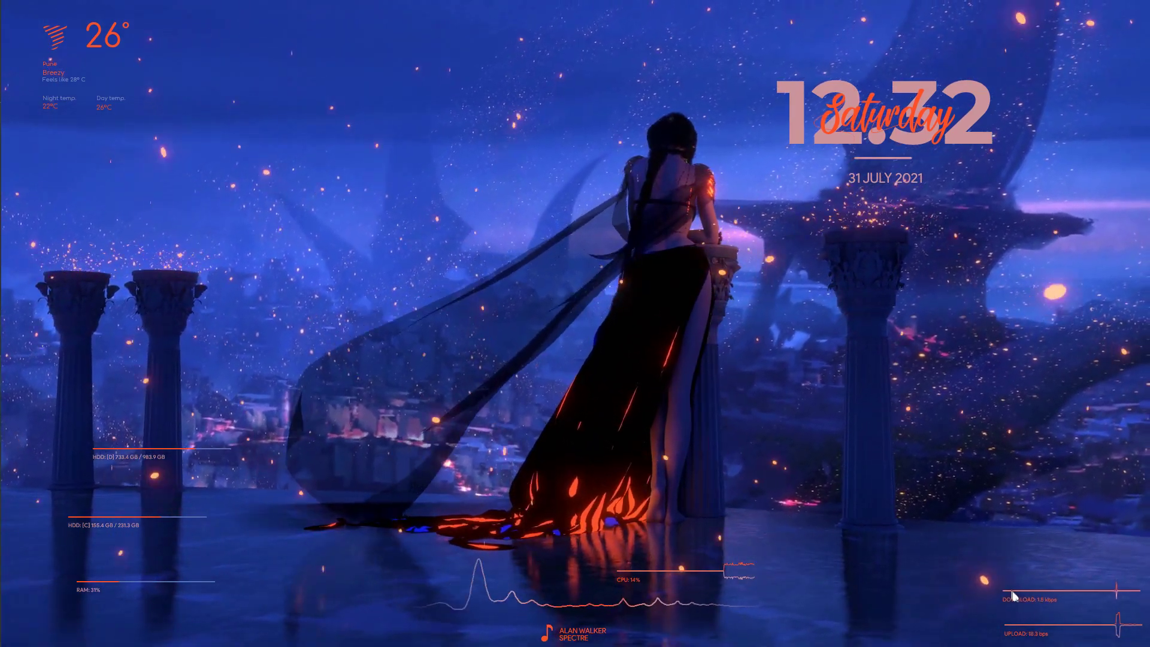
{"action": "left_click_drag", "start_coordinate": [744, 599], "coordinate": [906, 615]}
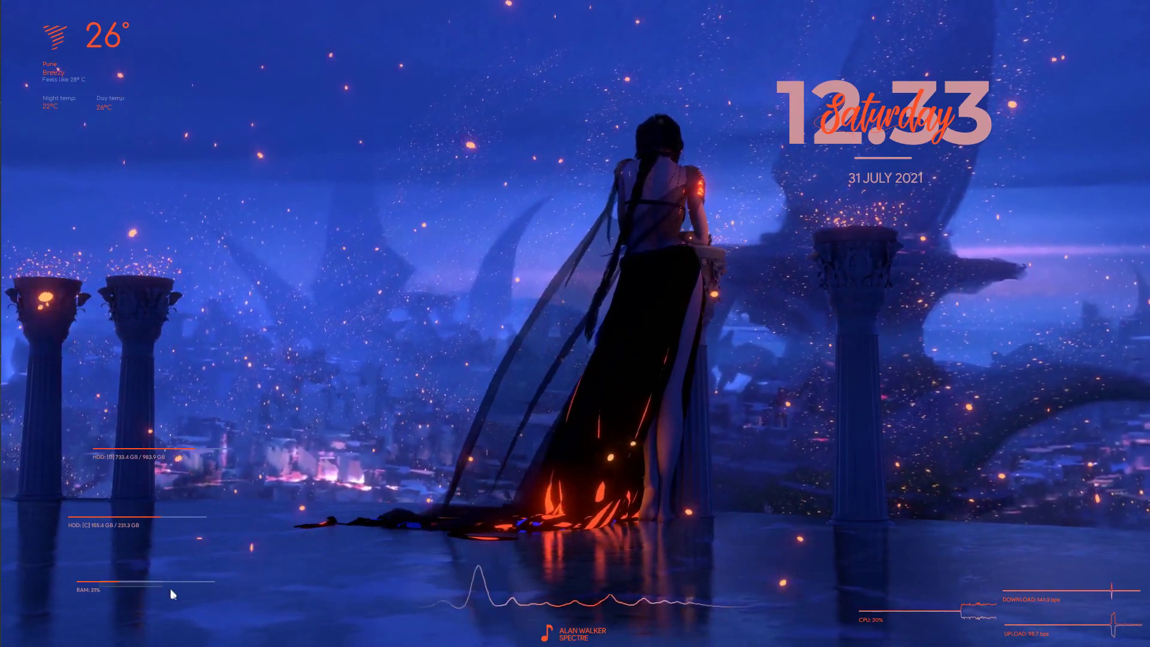
- Stack the Disk D skin above the Disk C skin in the desktop's lower-left corner and place the RAM skin to their right
{"action": "left_click_drag", "start_coordinate": [108, 514], "coordinate": [86, 624]}
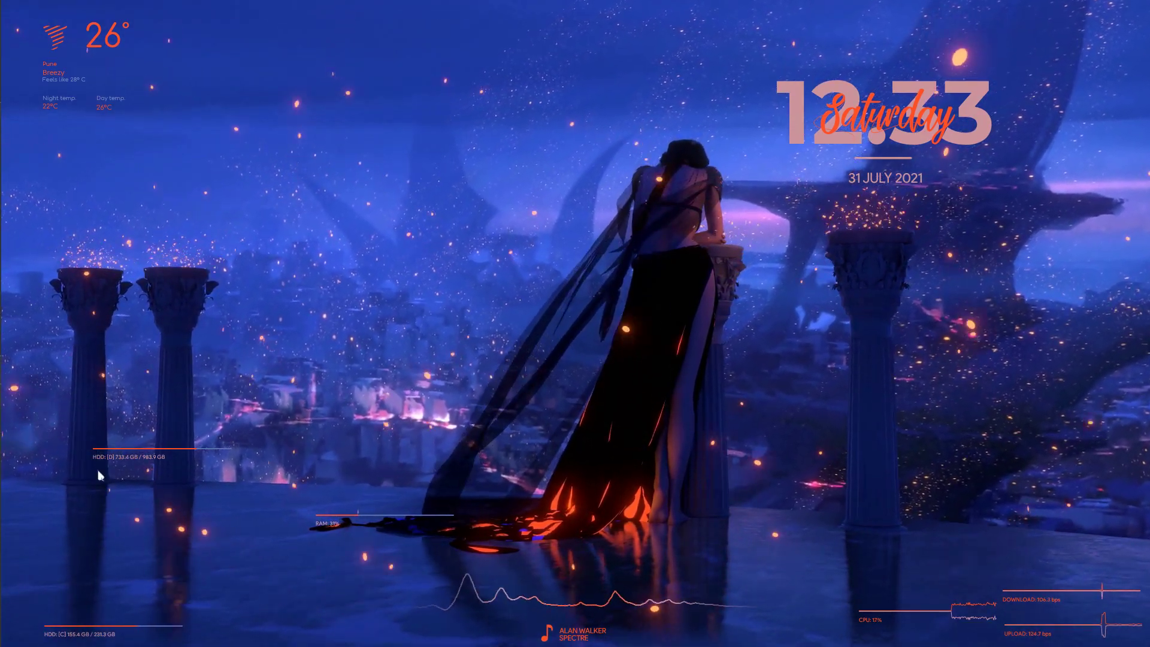
{"action": "left_click_drag", "start_coordinate": [82, 505], "coordinate": [1129, 638]}
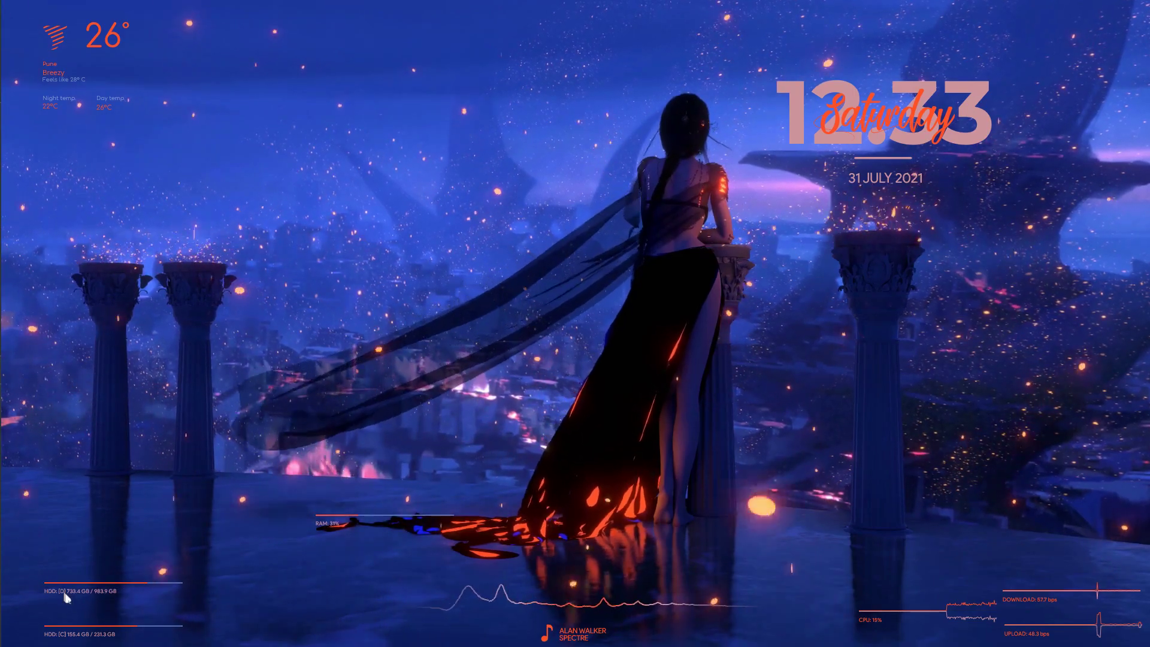
{"action": "left_click_drag", "start_coordinate": [28, 585], "coordinate": [1121, 643]}
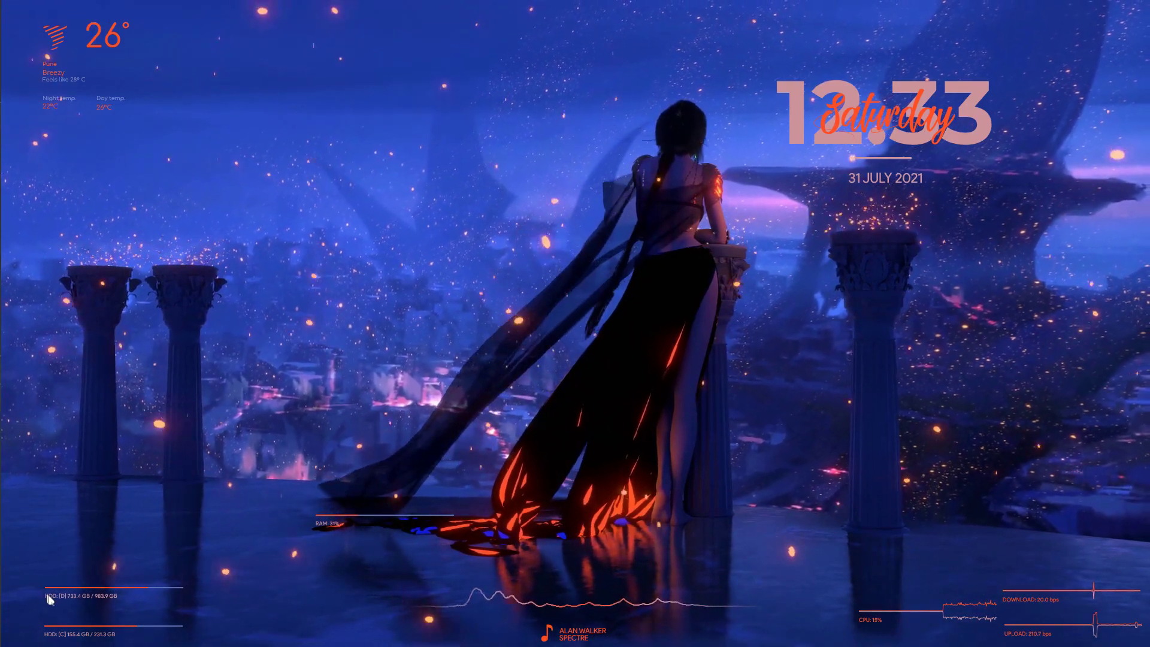
{"action": "left_click_drag", "start_coordinate": [20, 589], "coordinate": [979, 646]}
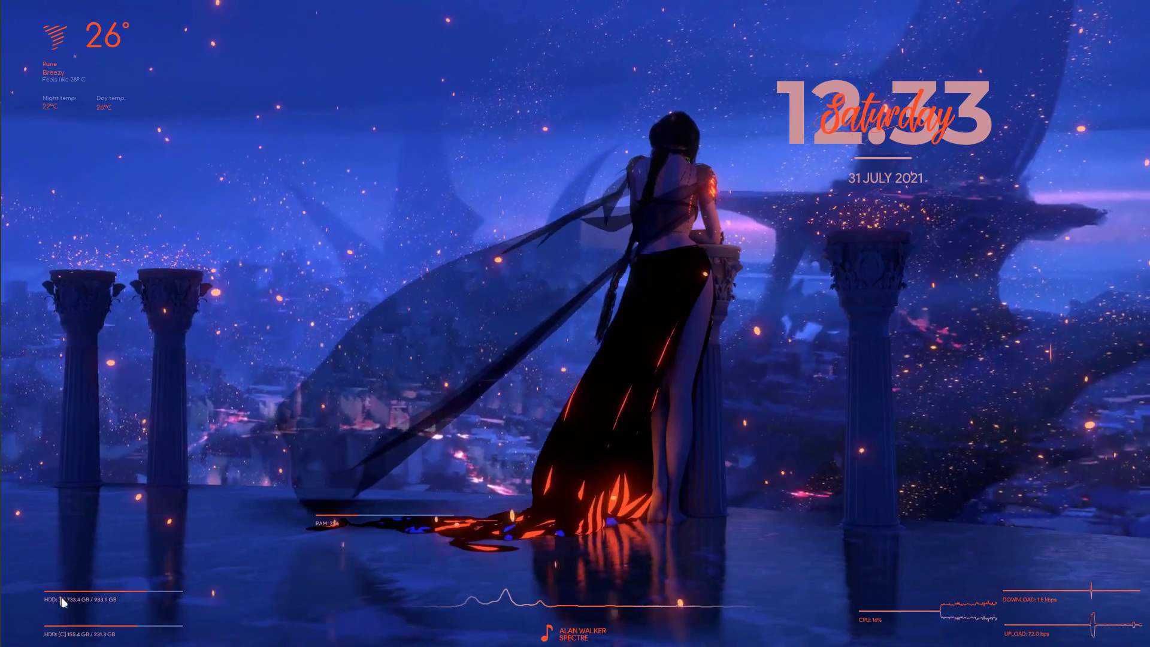
{"action": "left_click_drag", "start_coordinate": [30, 589], "coordinate": [1144, 645]}
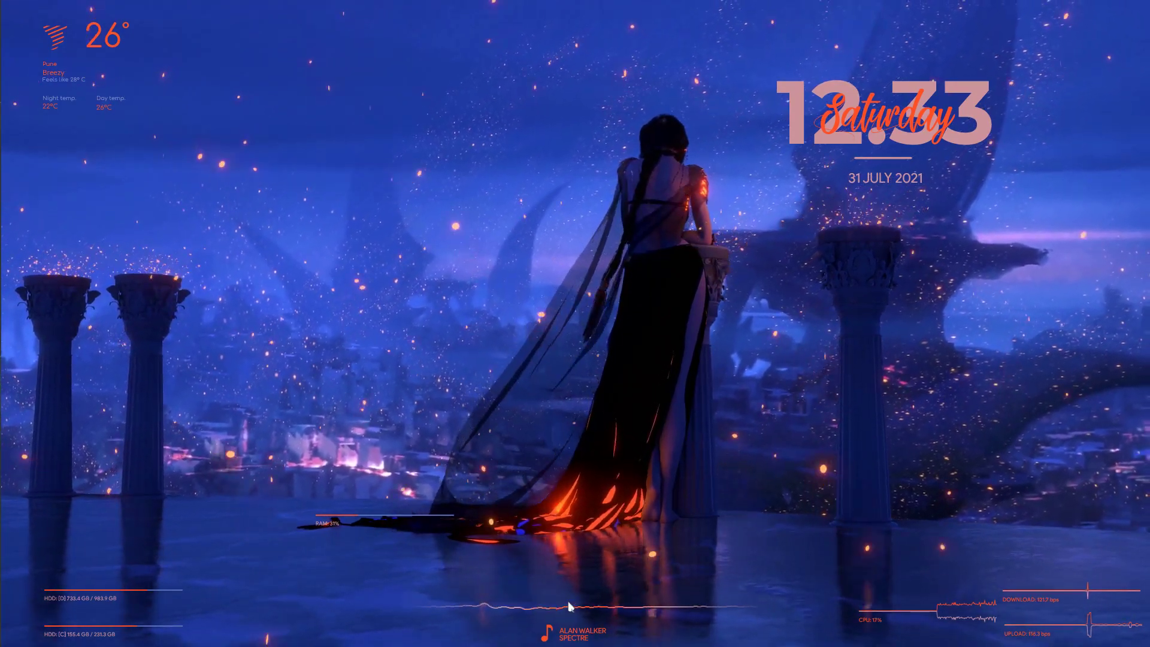
{"action": "left_click_drag", "start_coordinate": [336, 592], "coordinate": [198, 626]}
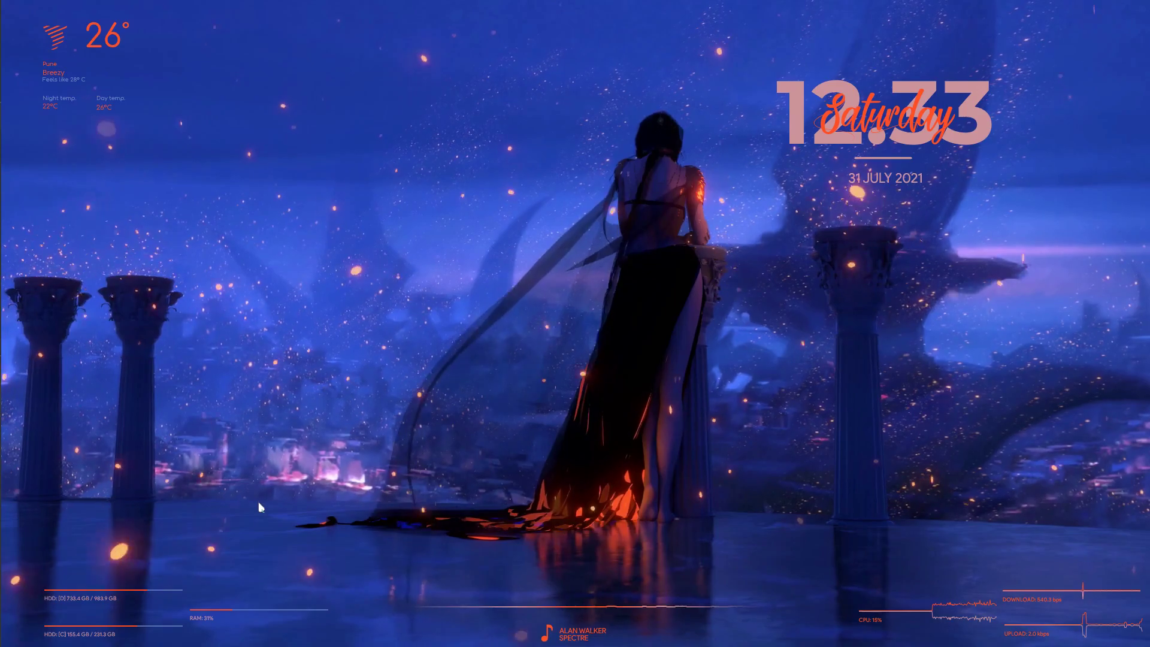
- Refresh the Windows desktop
{"action": "right_click", "coordinate": [155, 293]}
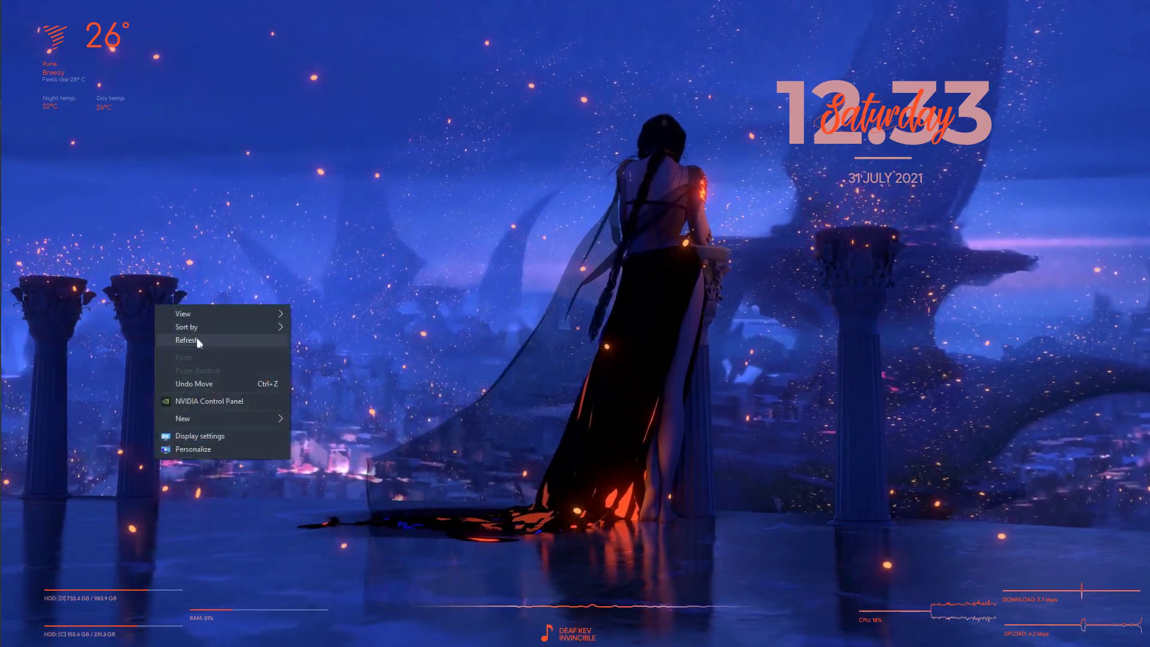
{"action": "right_click", "coordinate": [189, 302]}
{"action": "left_click", "coordinate": [218, 336]}
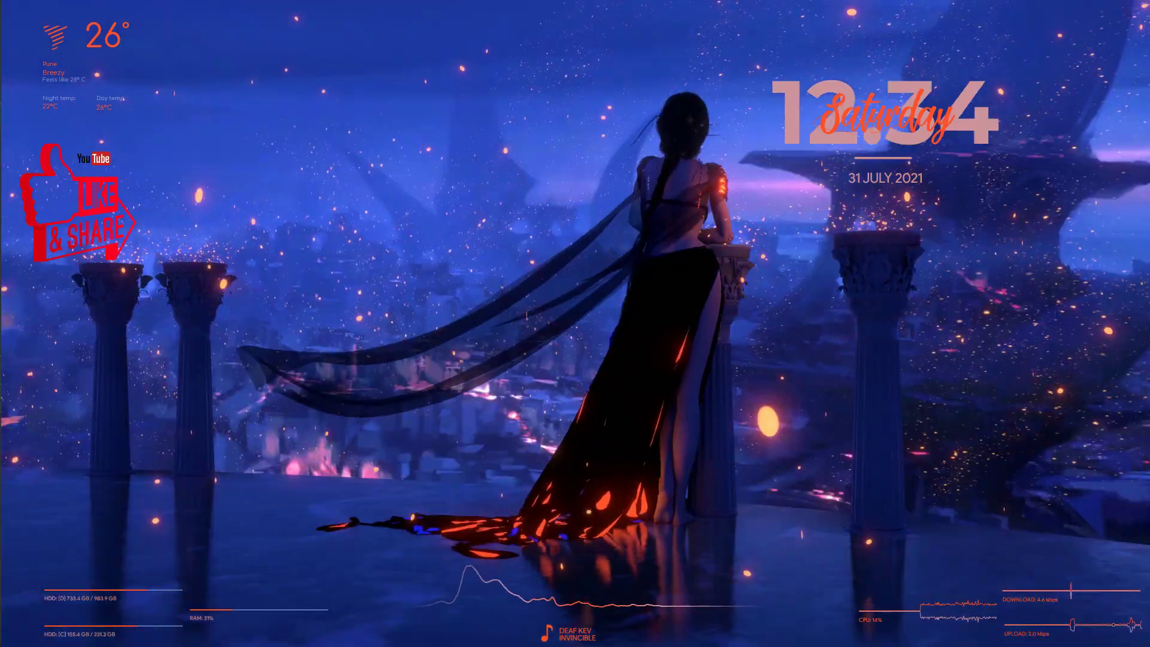